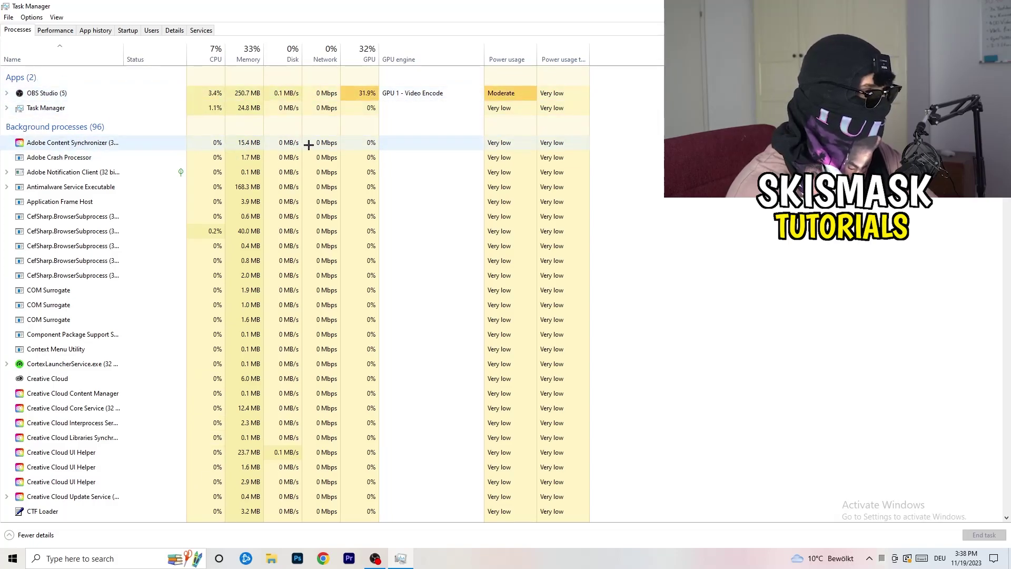
Try to end the Antimalware Service Executable background process.
right_click(237, 187)
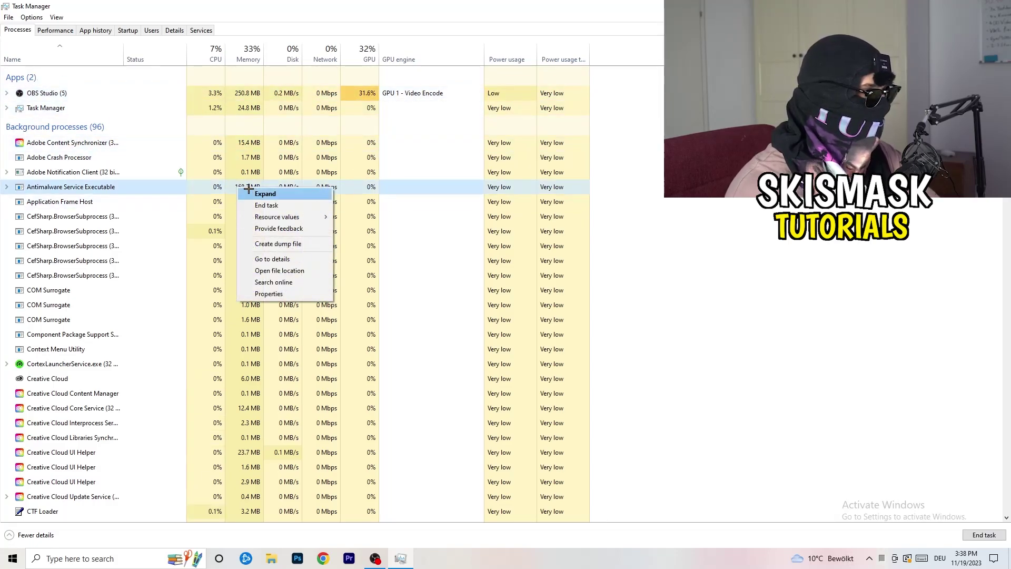
left_click(293, 205)
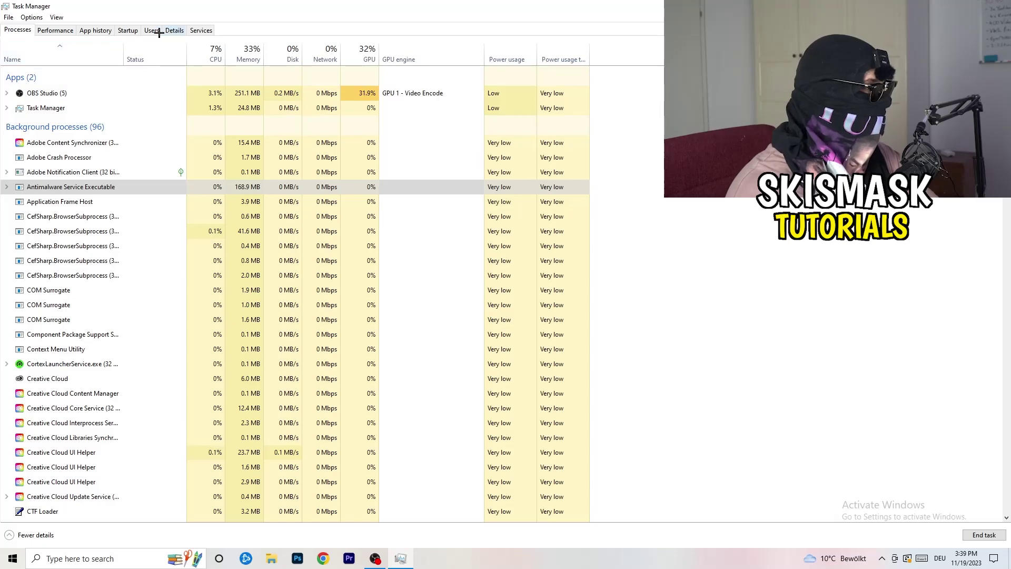
Review the startup apps and the options offered for Dropbox, EA and File Association Helper, and look at the performance graphs.
left_click(129, 31)
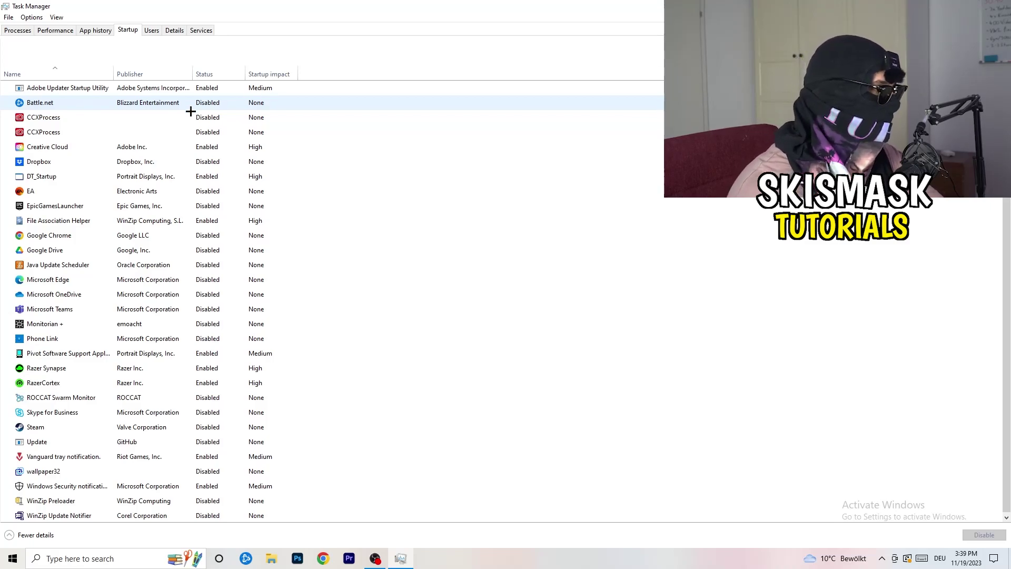
right_click(212, 160)
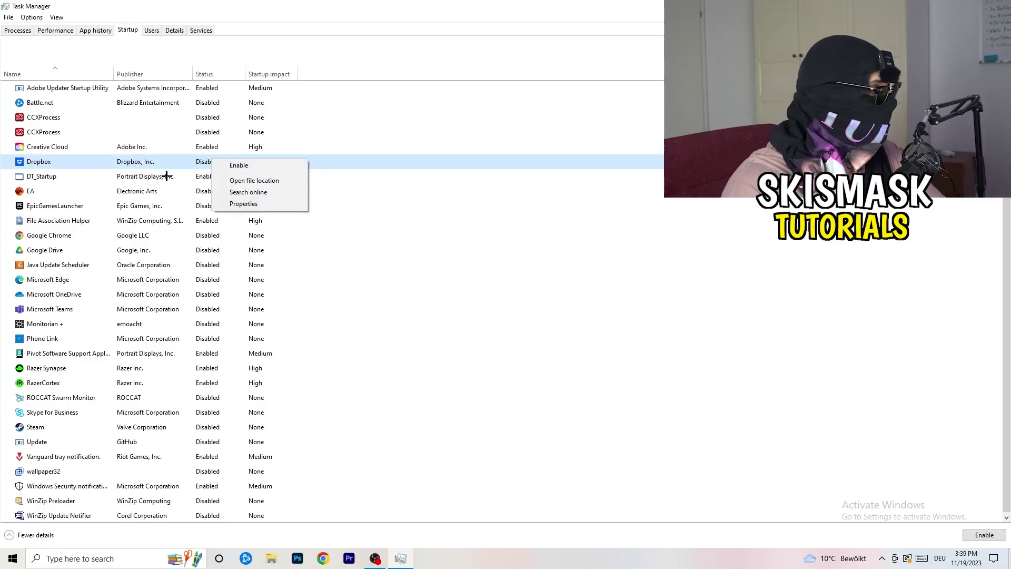
right_click(101, 195)
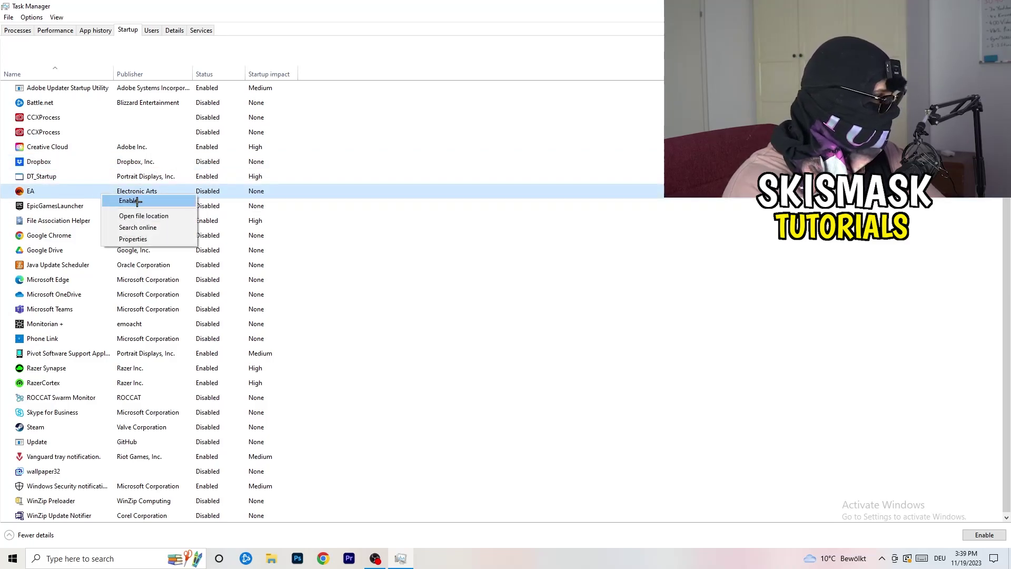
left_click(673, 277)
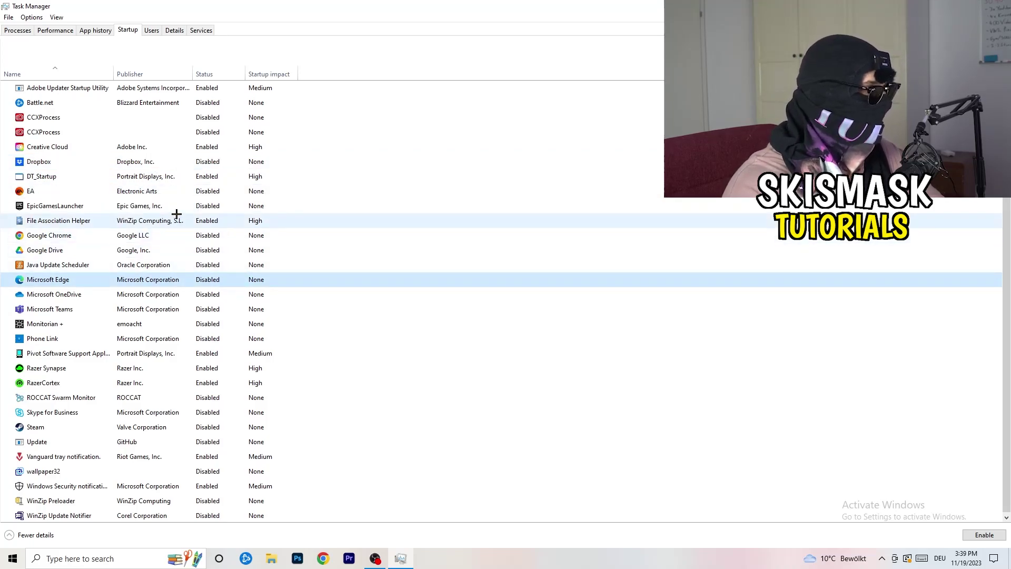
right_click(207, 224)
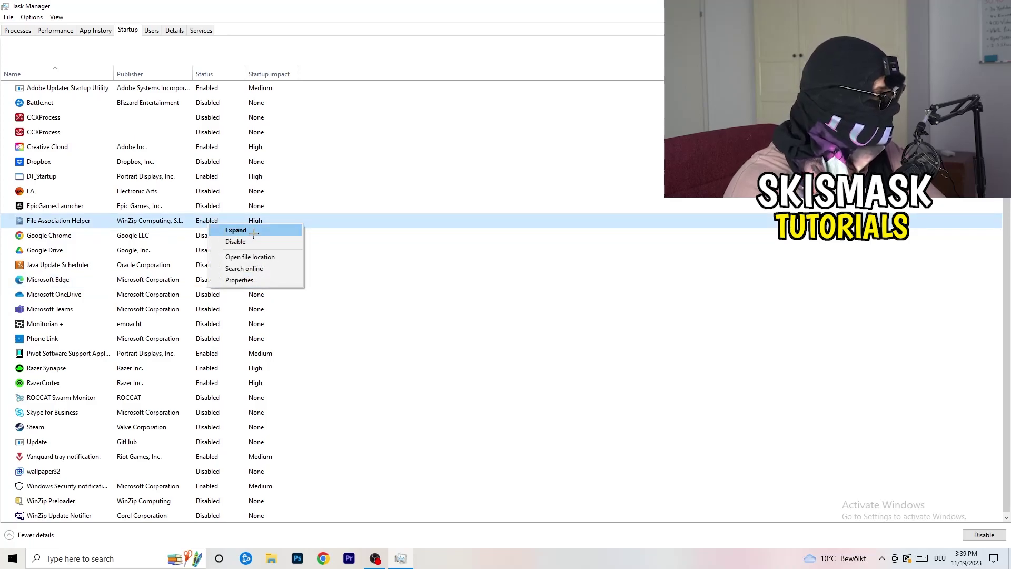
left_click(450, 264)
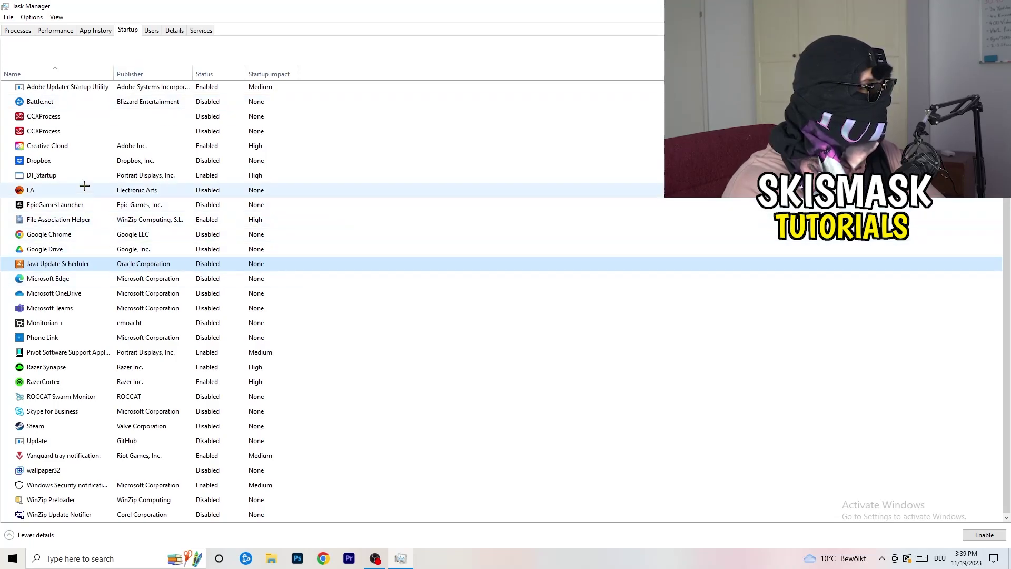
left_click(58, 31)
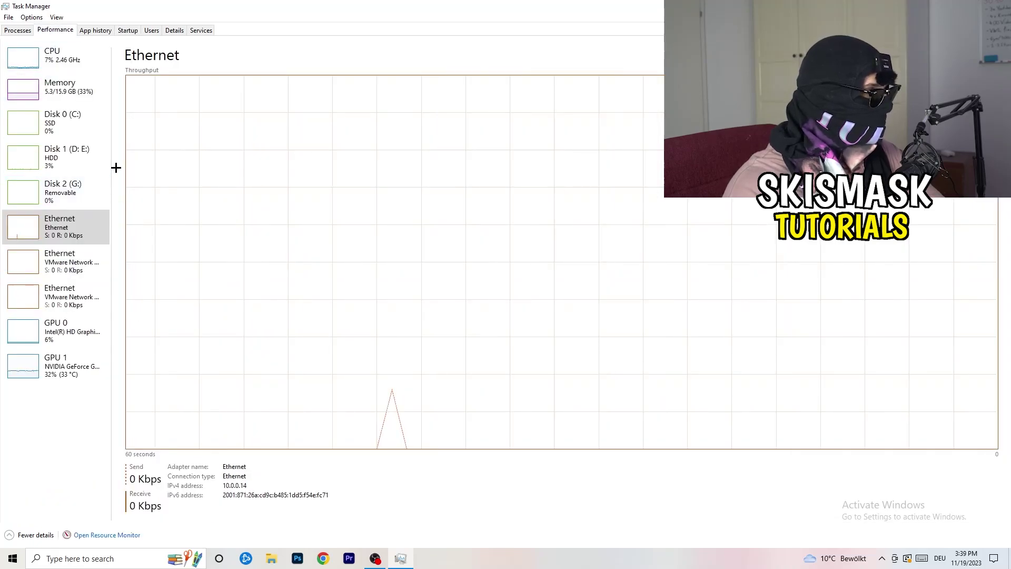
Examine the priority levels offered for the Dropbox crash handler in the detailed process list, and close Task Manager.
left_click(175, 30)
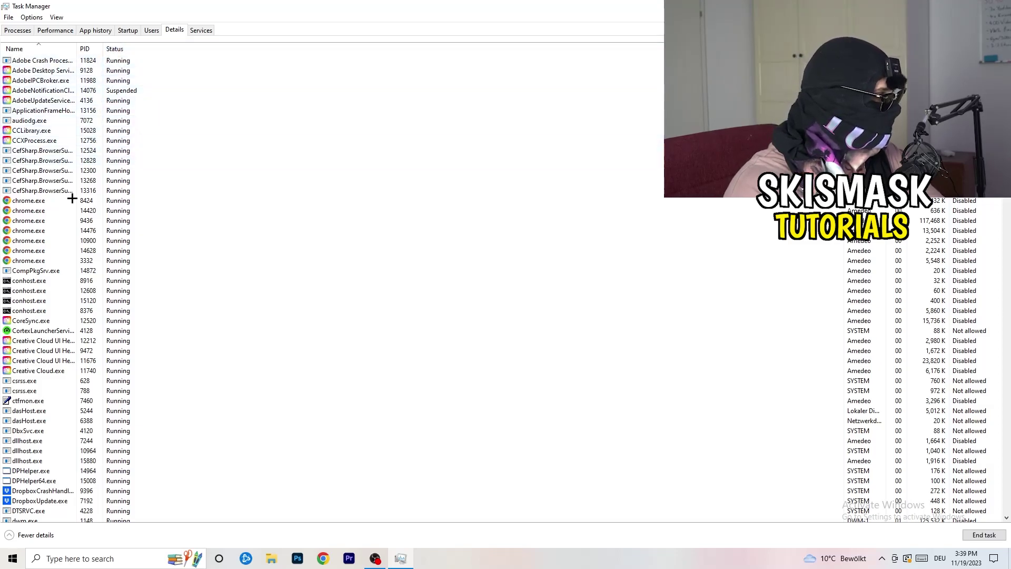
scroll(107, 271, "down", 6)
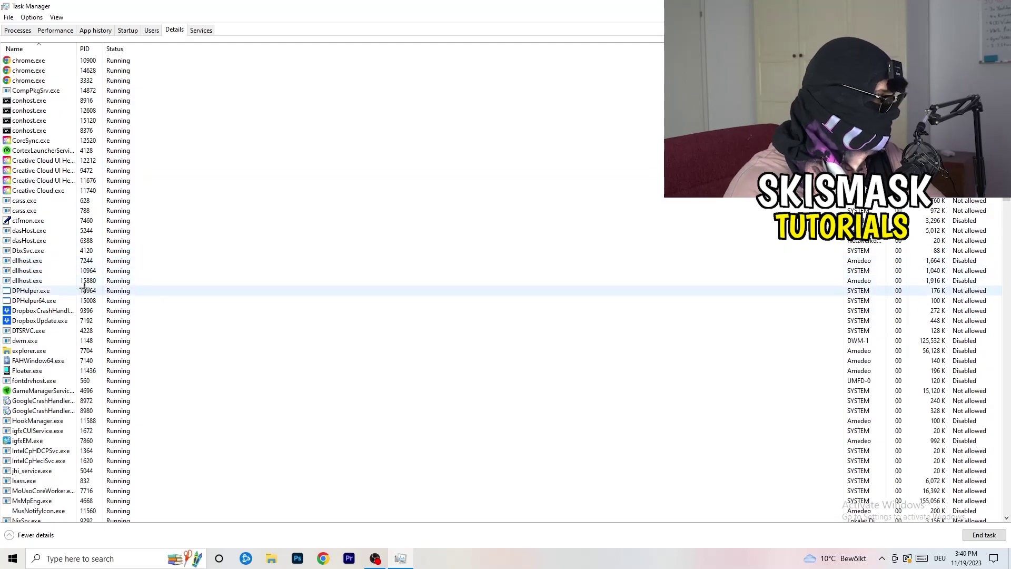
right_click(41, 312)
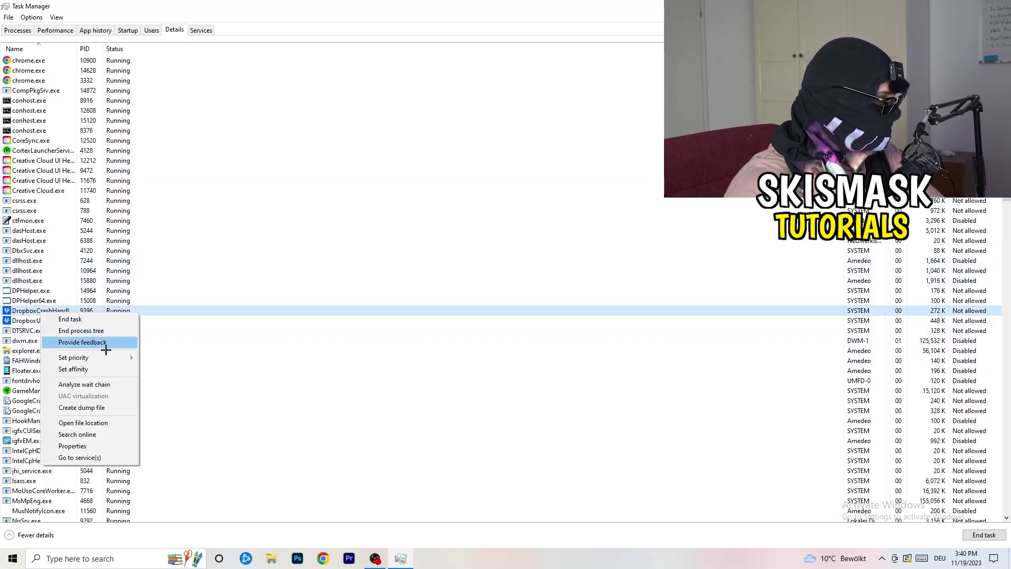
right_click(84, 310)
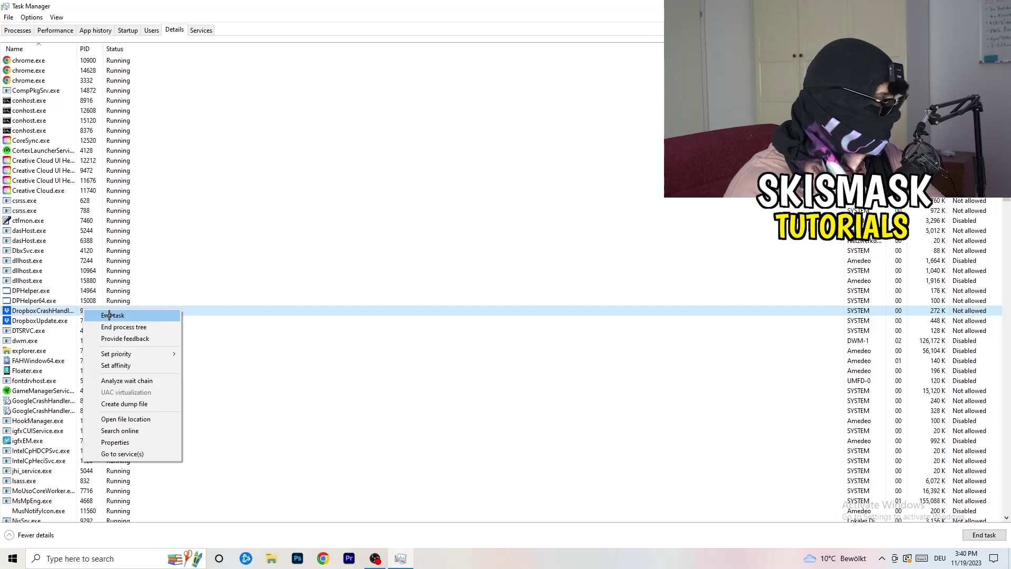
right_click(76, 310)
right_click(75, 310)
mouse_move(124, 356)
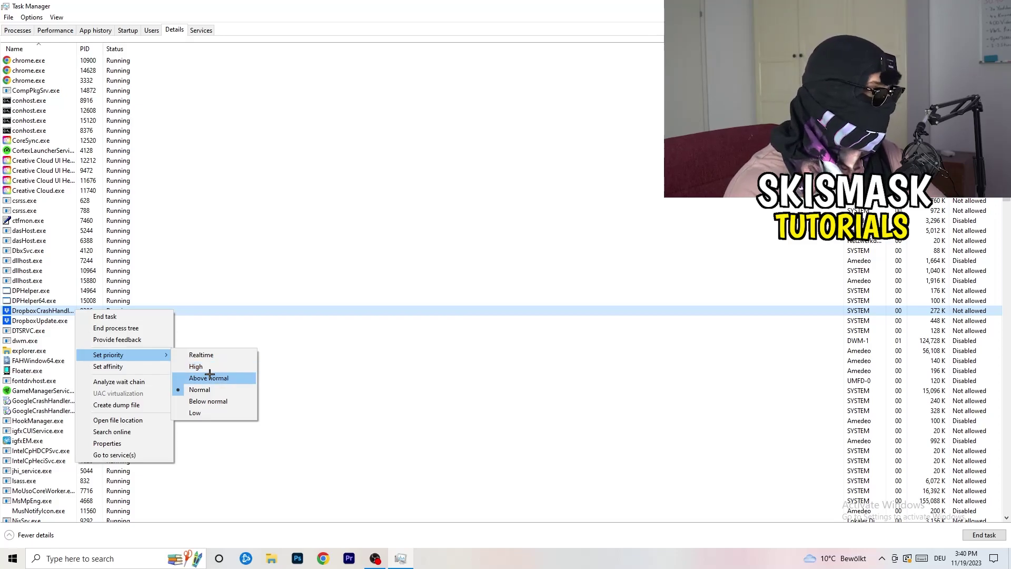
left_click(495, 13)
key("alt+F4")
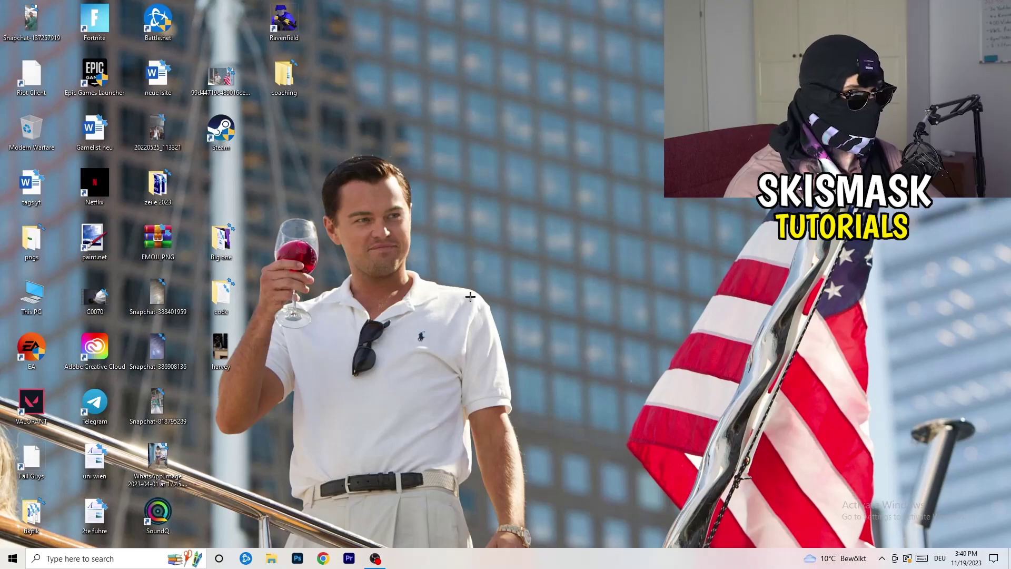
Open Windows Settings and go to the System display settings.
key("super")
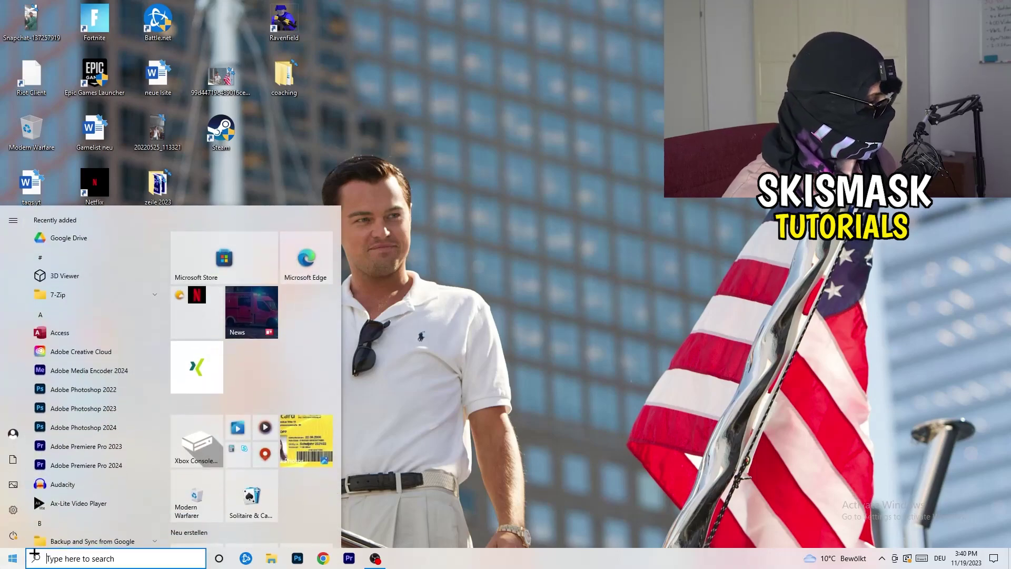
type("sett")
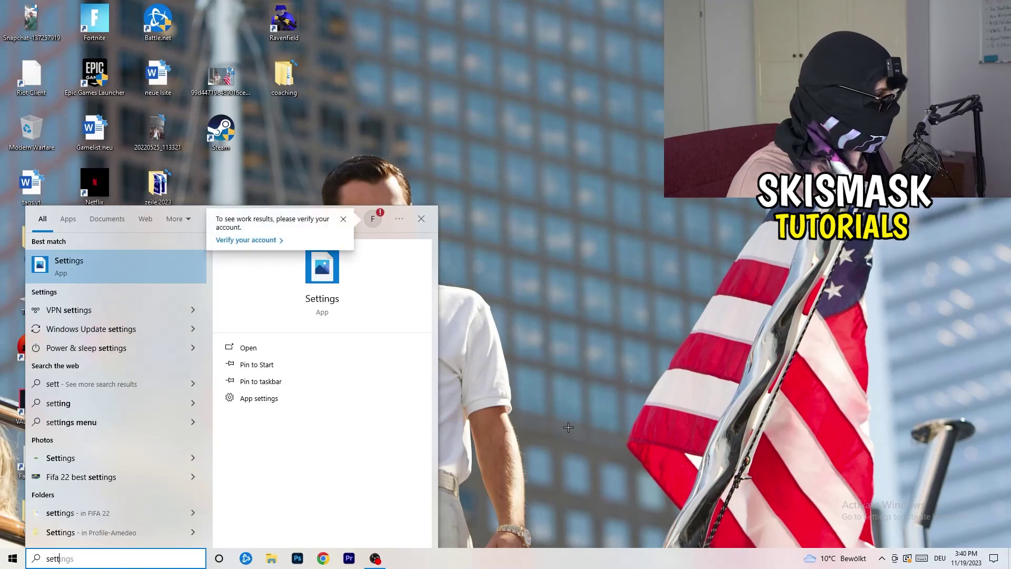
key("Return")
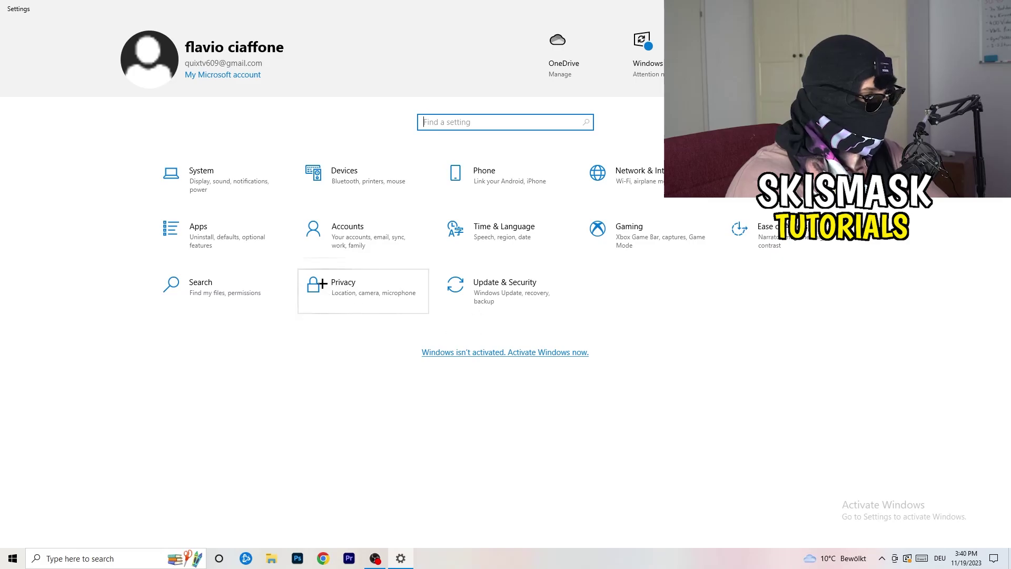
left_click(229, 188)
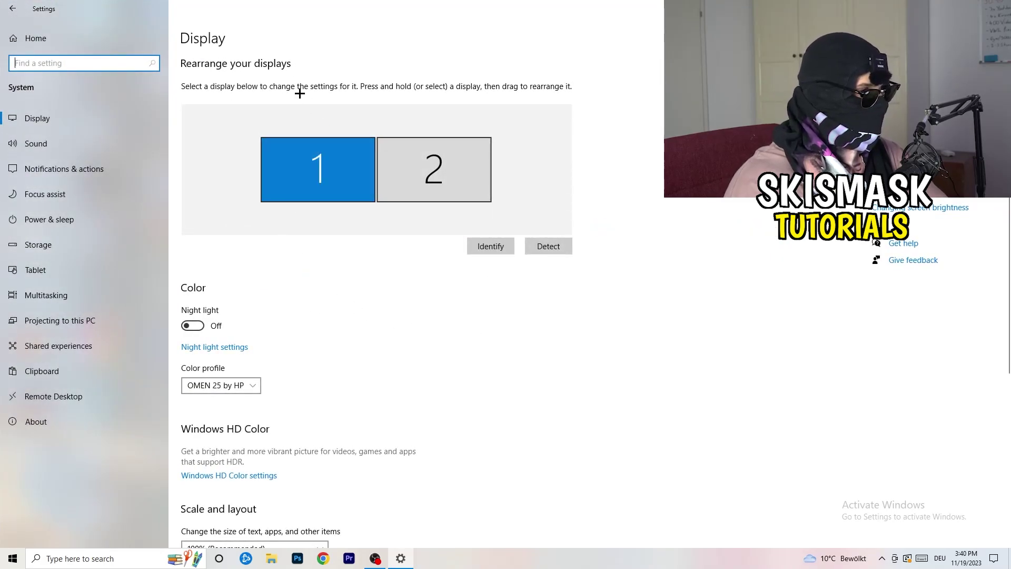
left_click(215, 35)
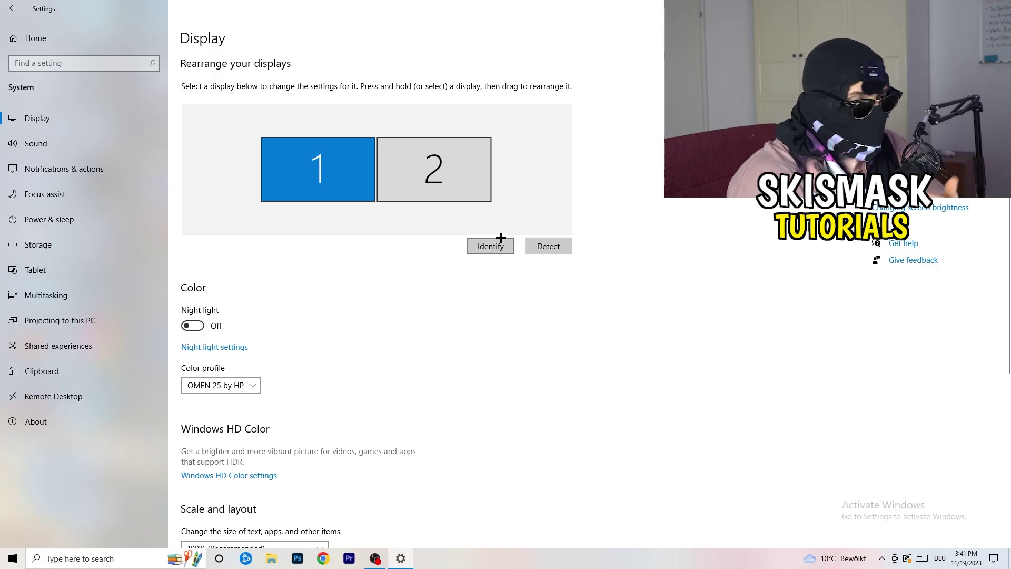
Review the text and app scaling and resolution choices for display 1, leaving the current selections in place.
scroll(356, 289, "down", 2)
scroll(356, 289, "up", 2)
scroll(357, 290, "down", 5)
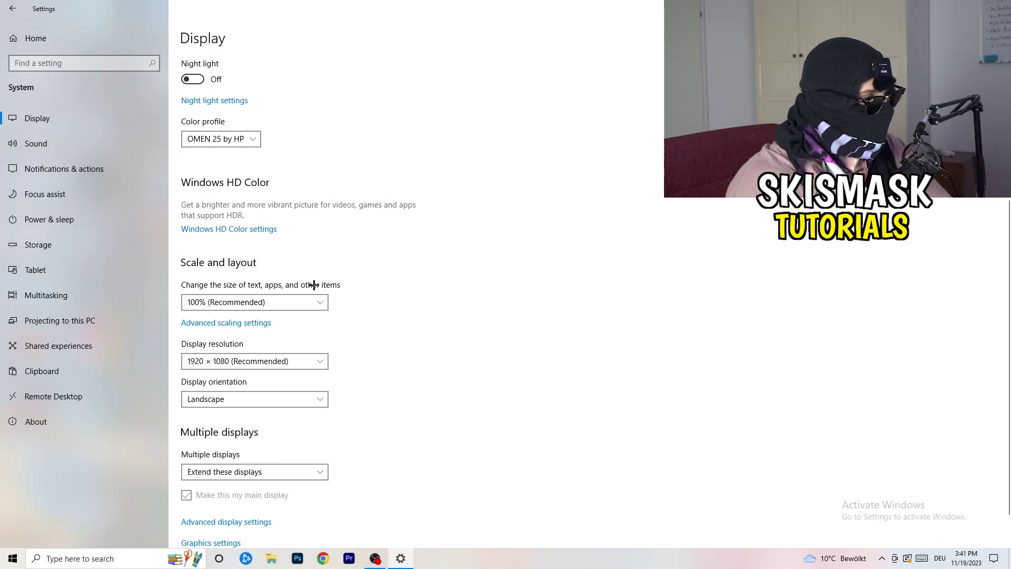
left_click(311, 300)
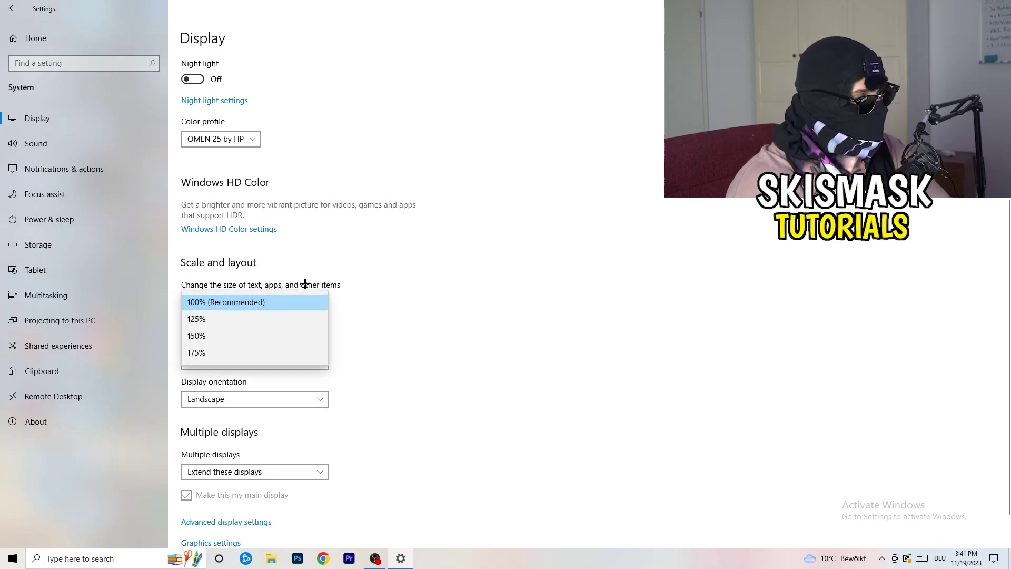
left_click(354, 283)
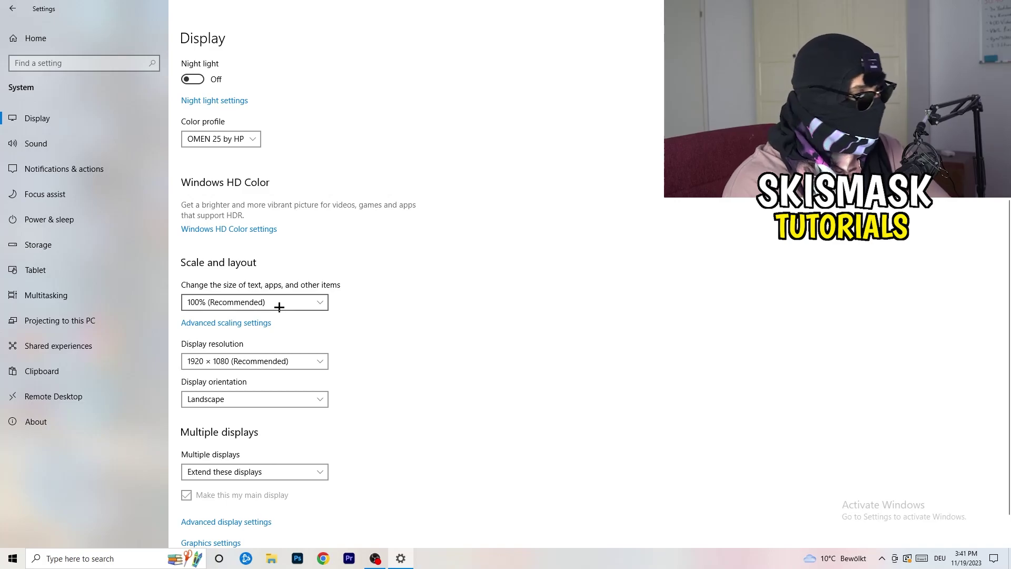
scroll(274, 310, "down", 1)
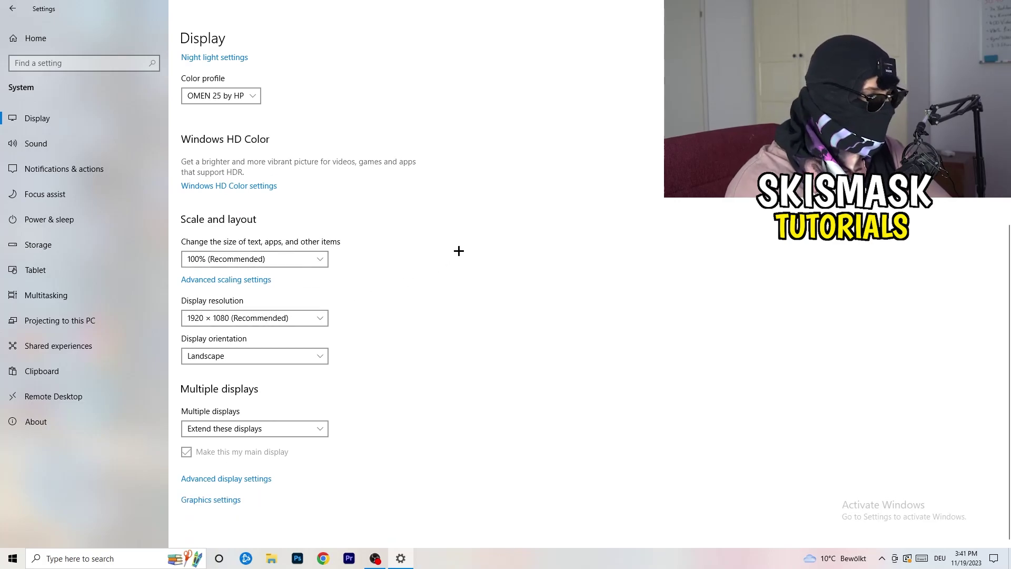
key("space")
key("Return")
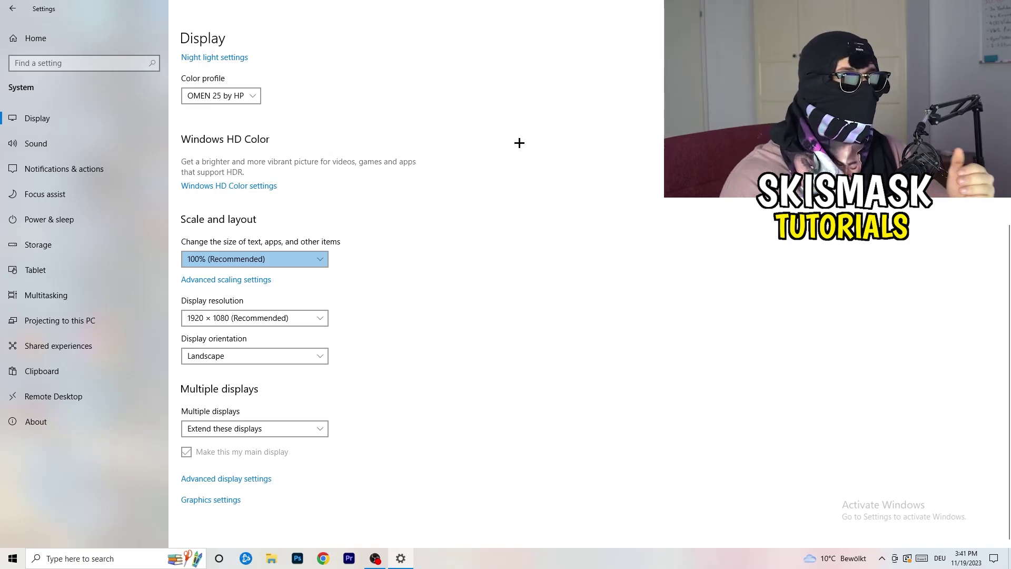
left_click(299, 317)
left_click(366, 300)
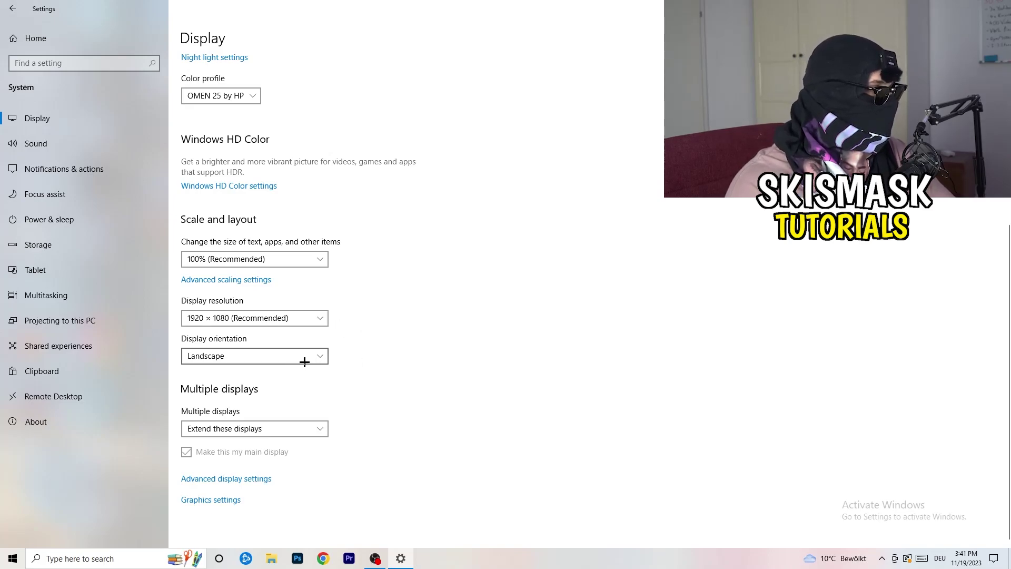
Turn off Storage Sense's deletion of temporary files that apps aren't using, and review its run schedule and recycle bin options.
left_click(74, 236)
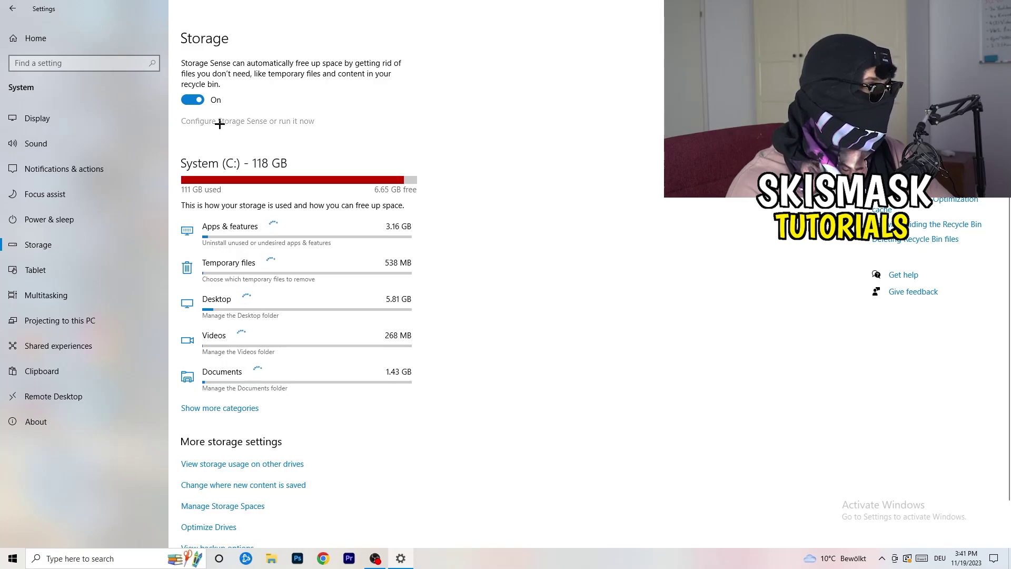
left_click(219, 120)
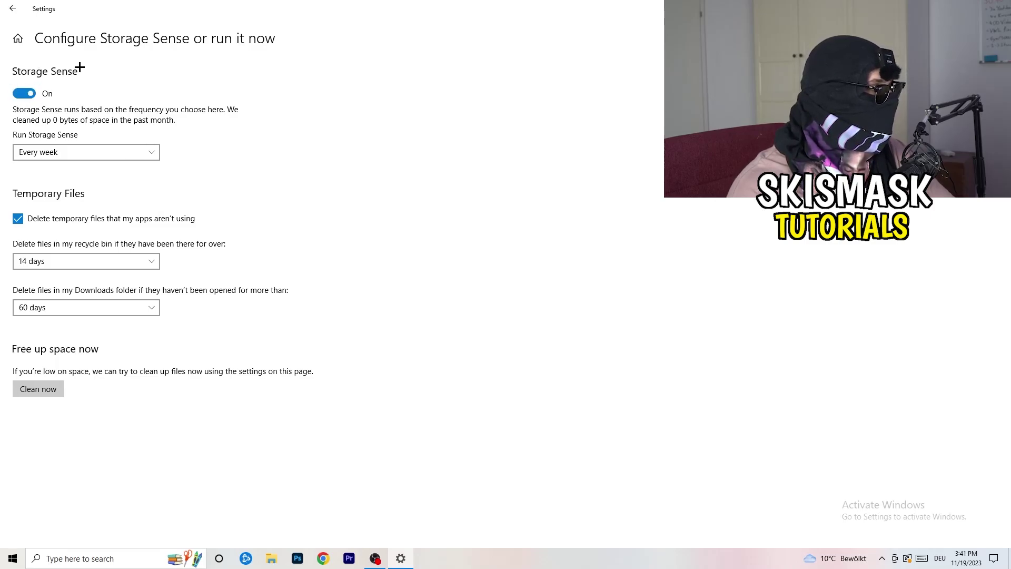
left_click(42, 151)
left_click(223, 133)
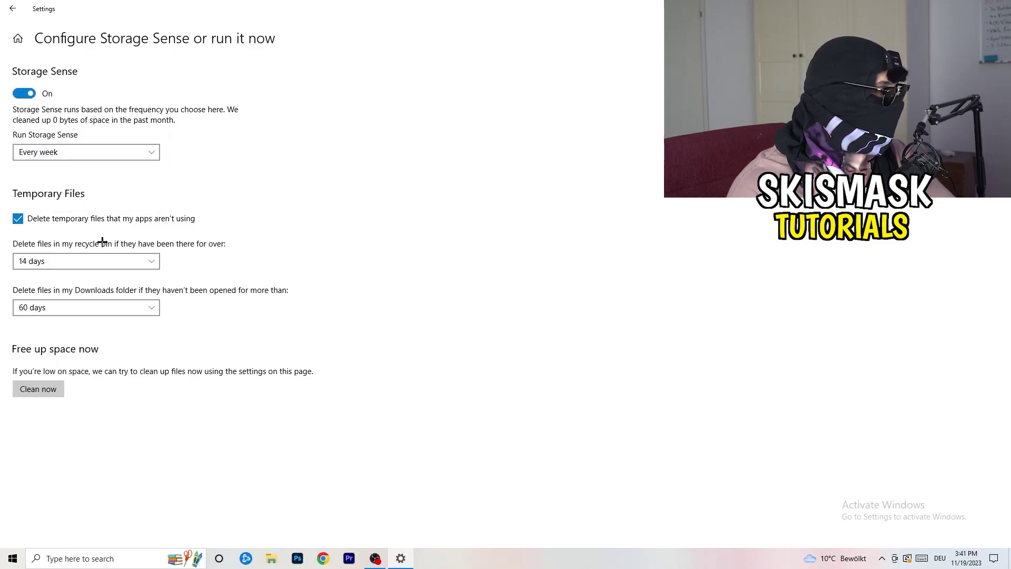
left_click(69, 221)
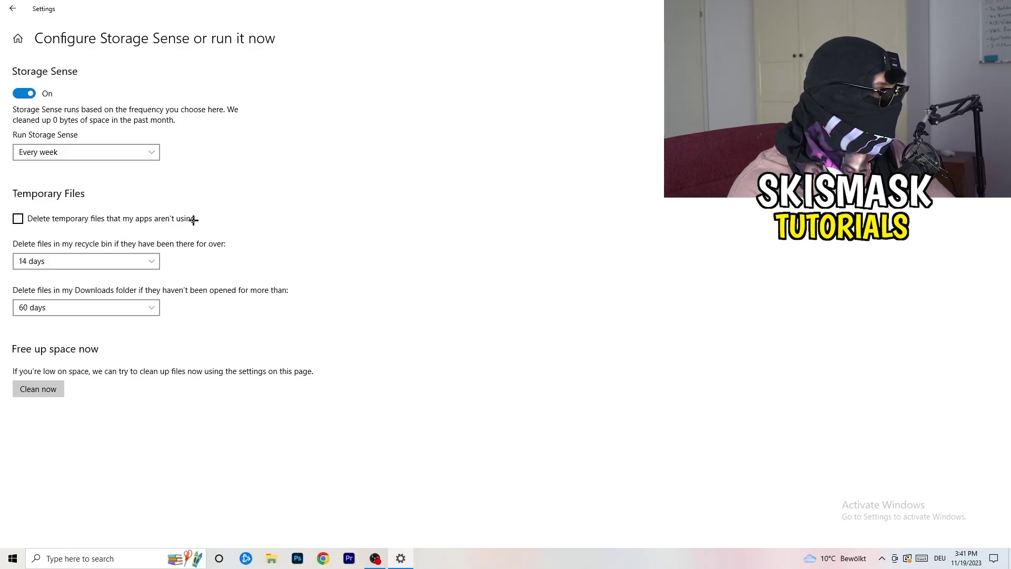
left_click(62, 256)
left_click(201, 325)
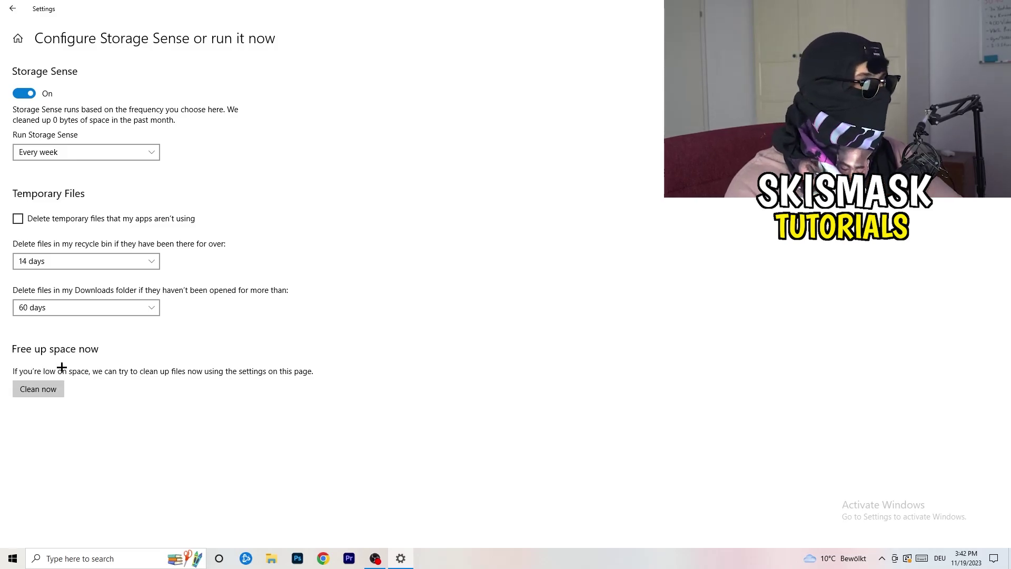
left_click(6, 9)
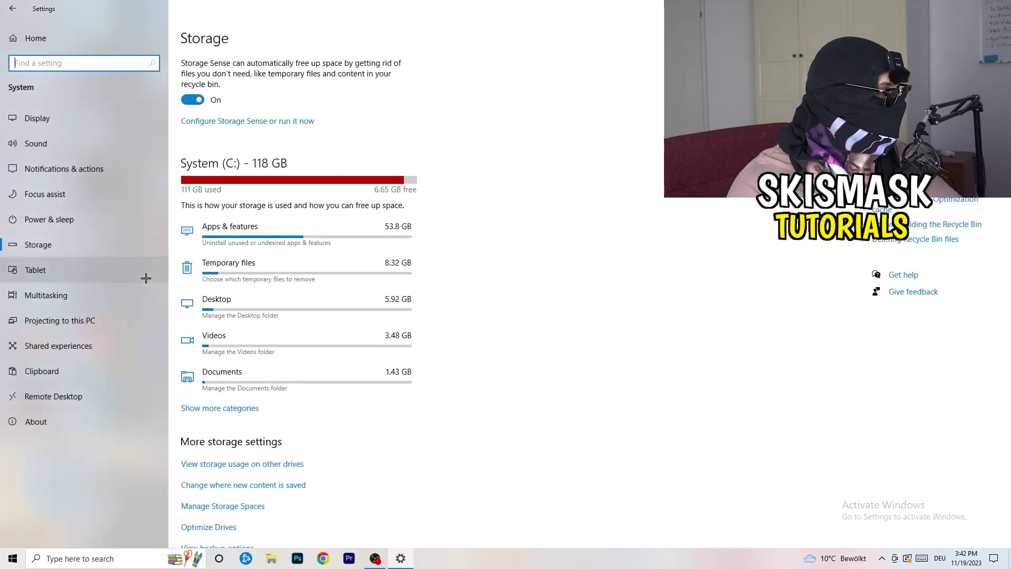
Go to the power and sleep settings, review the available power plans in Power Options, and close that window.
left_click(117, 228)
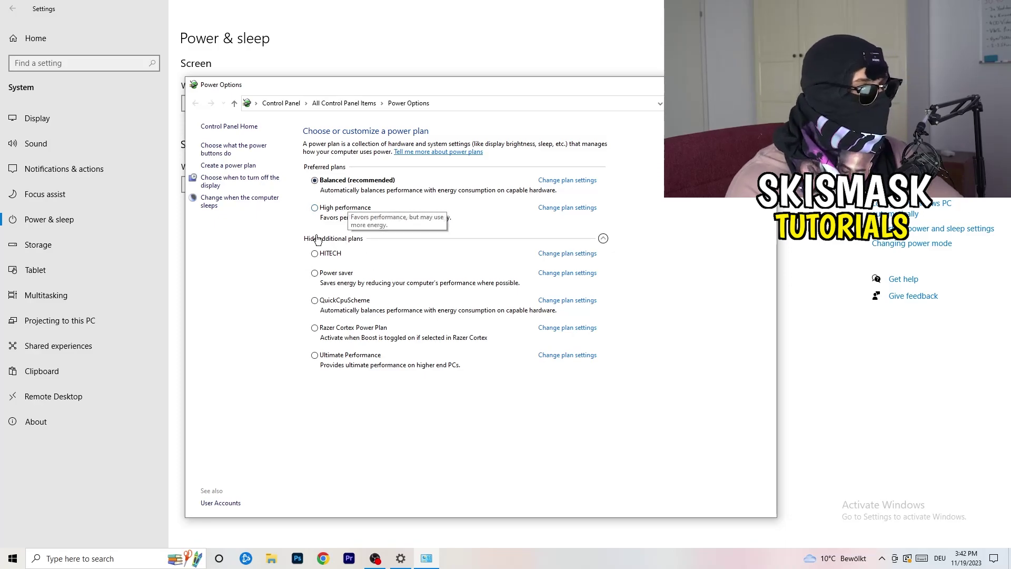
left_click(351, 242)
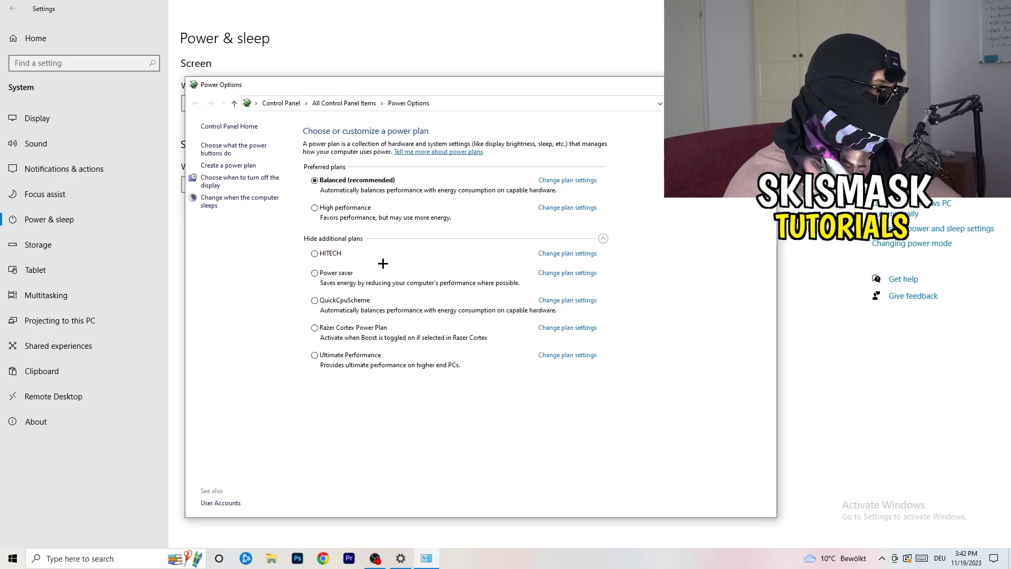
key("alt+F4")
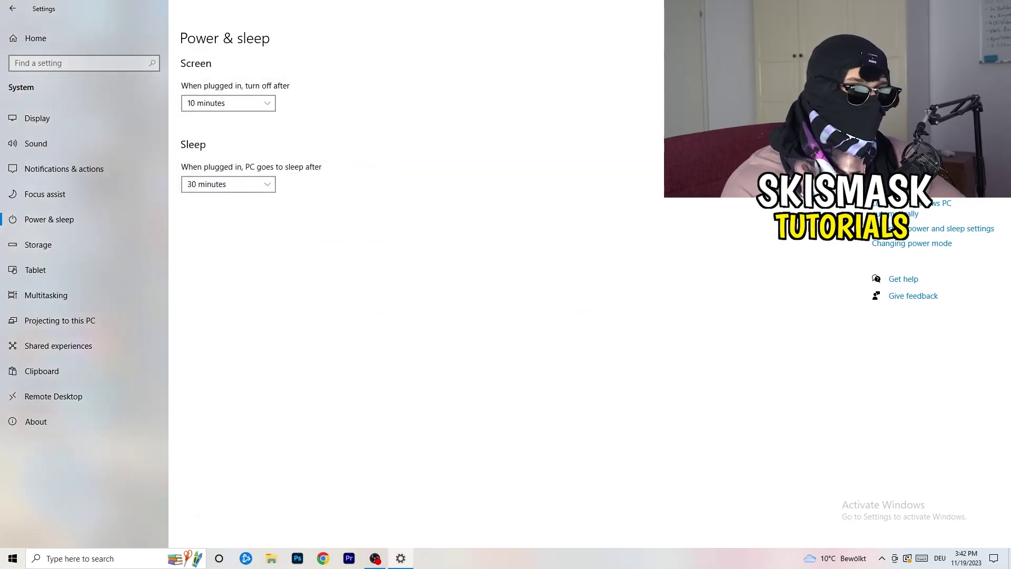
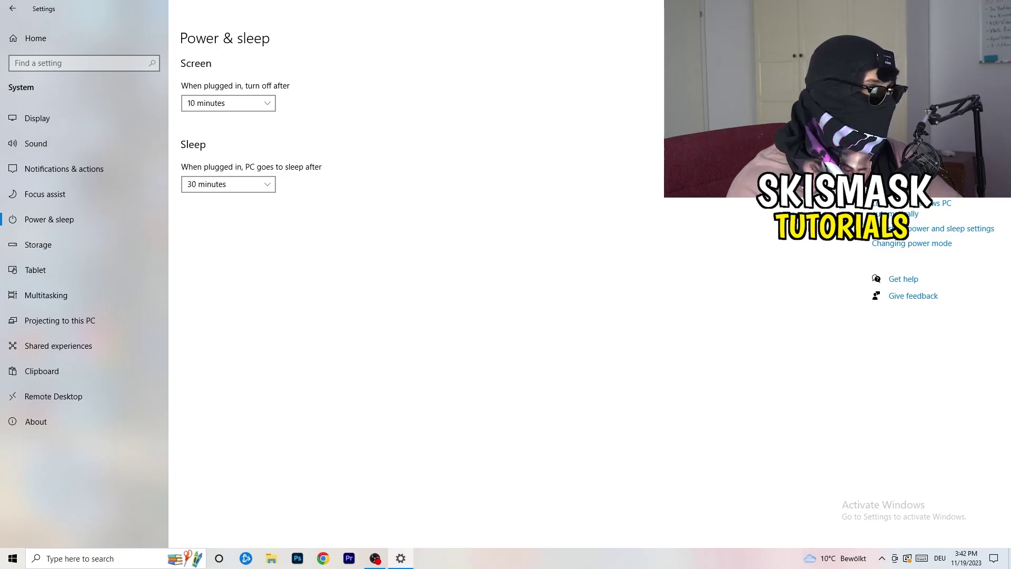
Close Settings, move the Steam shortcut to an empty area of the desktop, and open its compatibility properties.
left_click(998, 8)
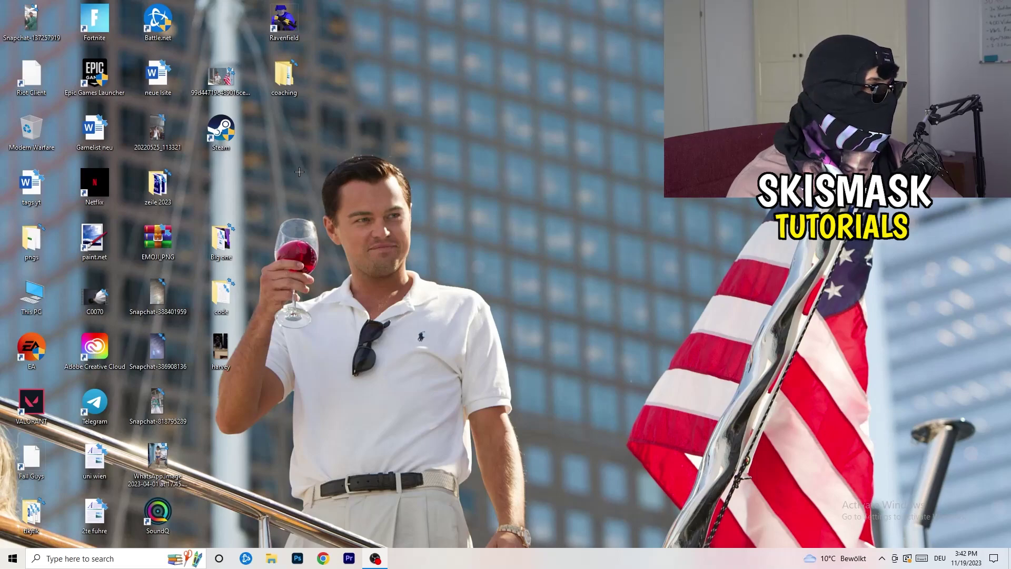
left_click_drag(220, 129, 536, 185)
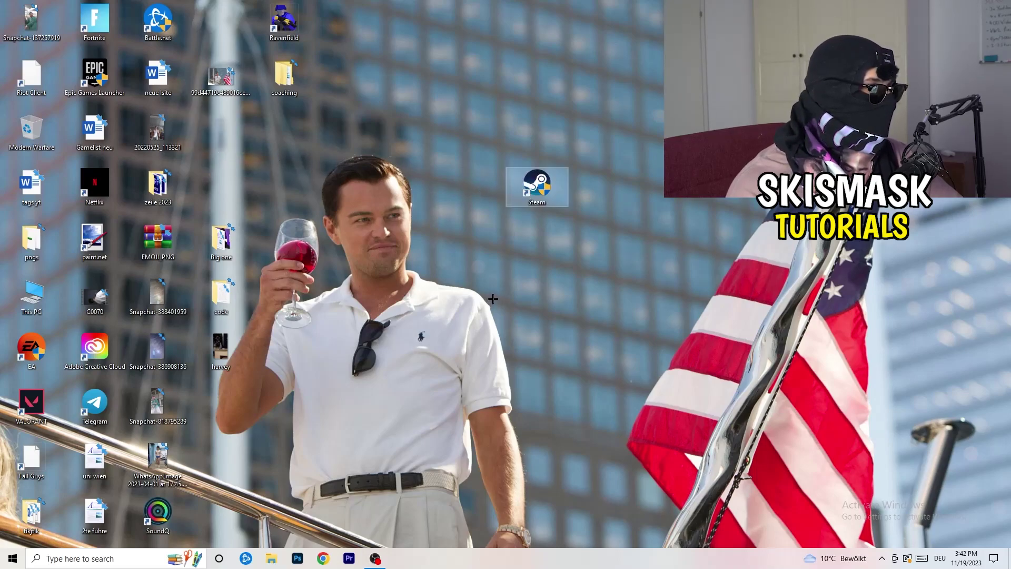
right_click(529, 190)
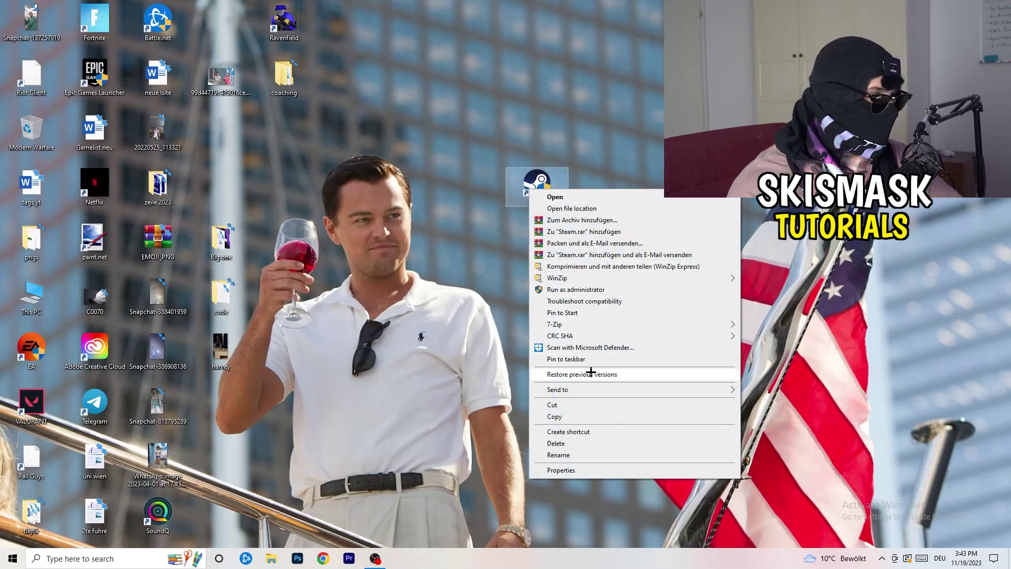
left_click(578, 470)
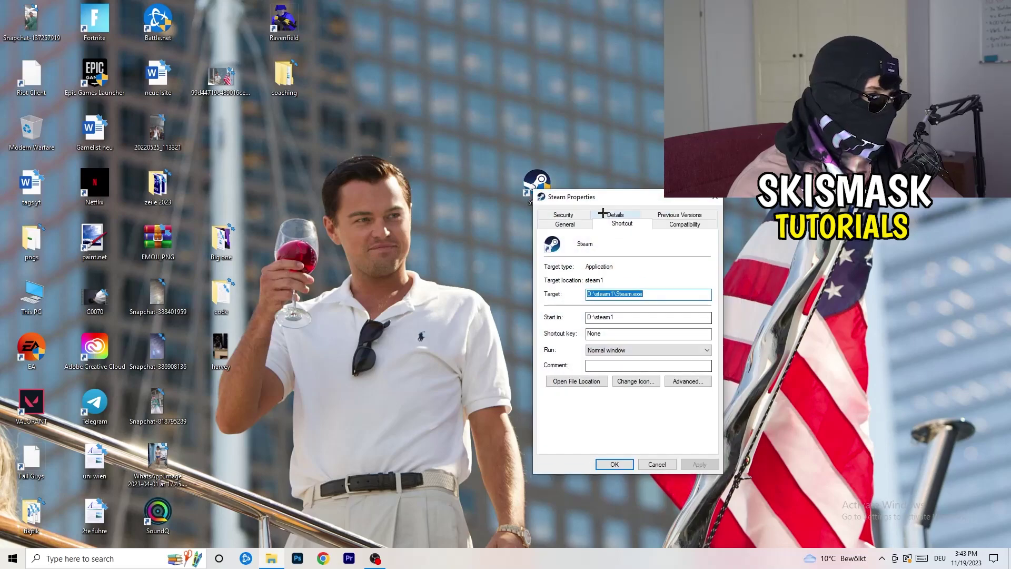
left_click_drag(515, 163, 486, 147)
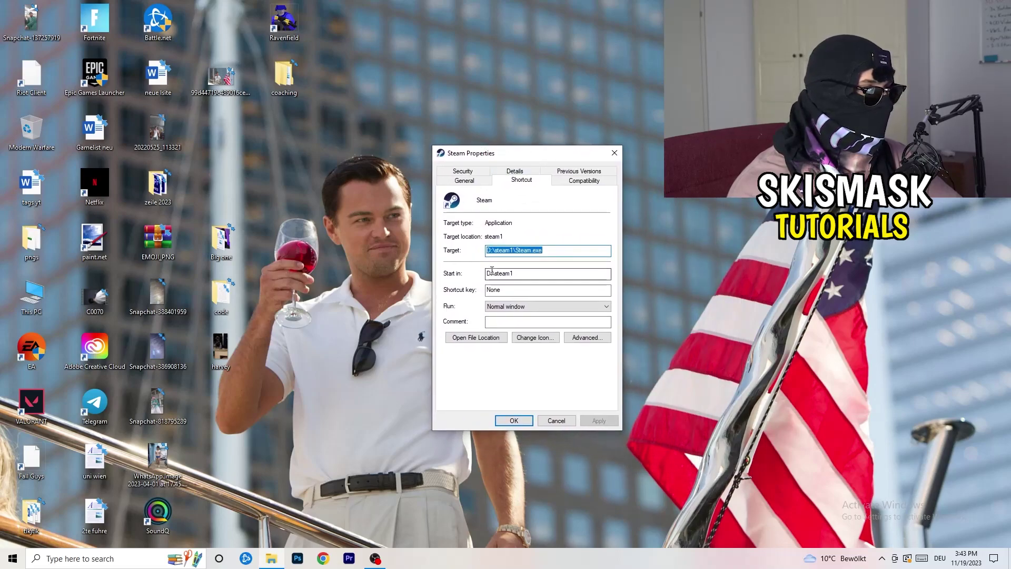
left_click(595, 181)
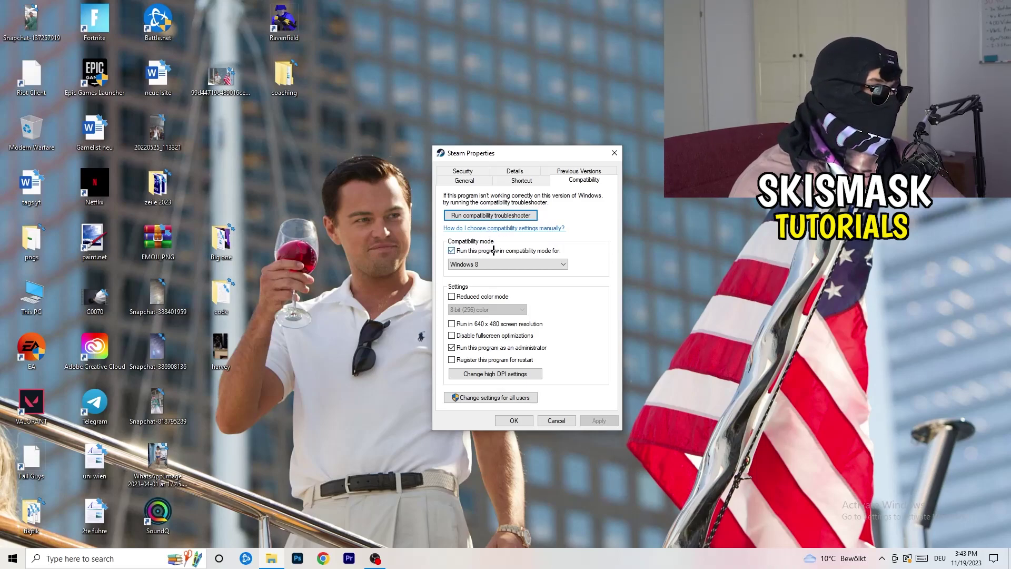
Review Steam's compatibility modes, keep Windows 8 mode and running as administrator enabled, and apply the properties.
left_click(553, 247)
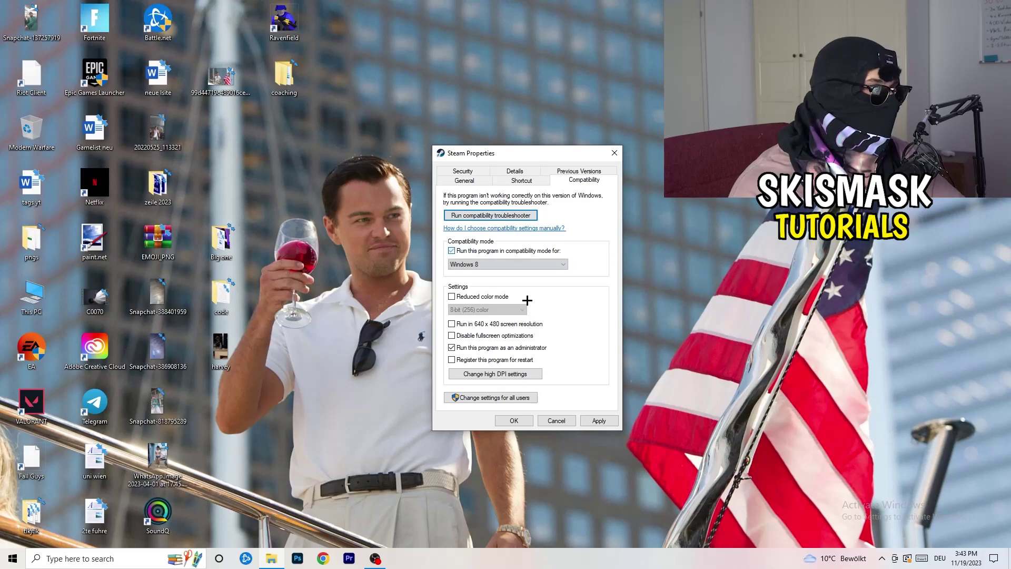
left_click(497, 264)
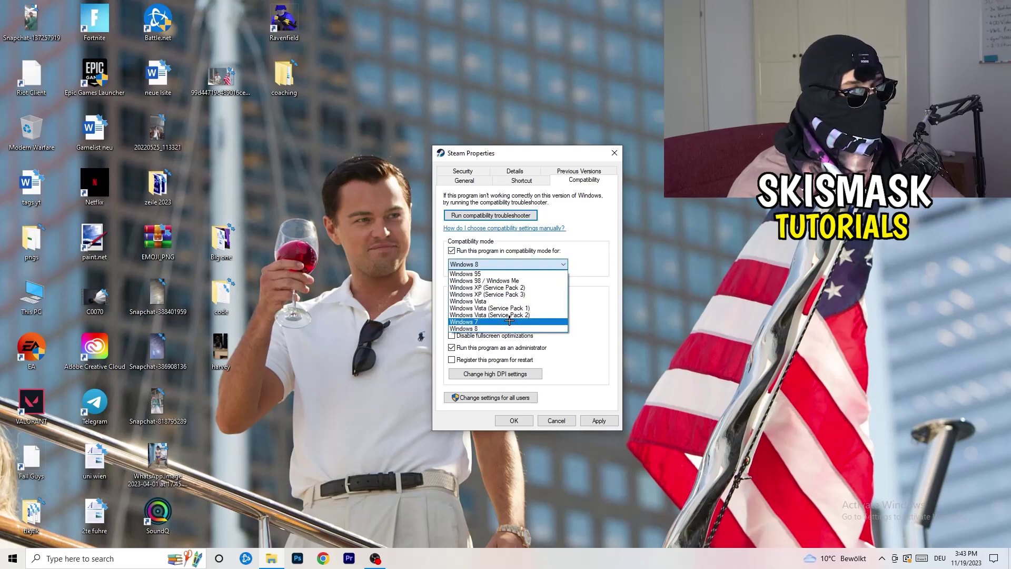
left_click(601, 230)
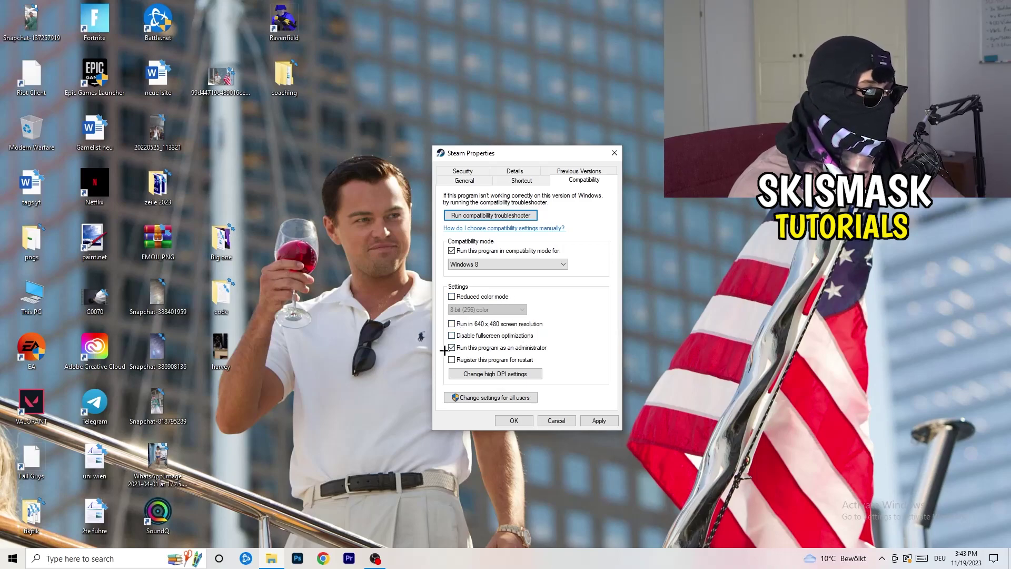
left_click(532, 348)
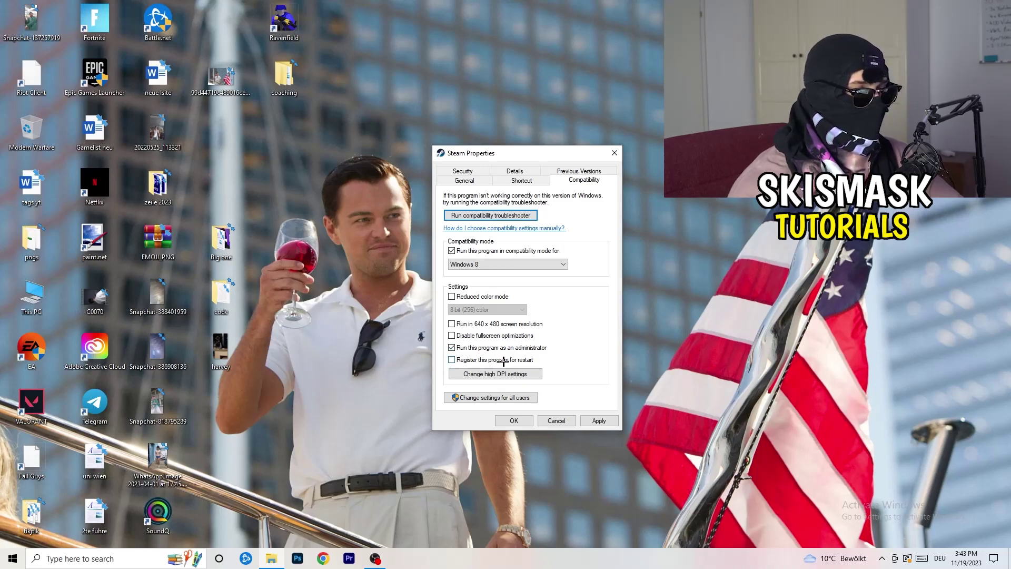
left_click(596, 422)
left_click(515, 420)
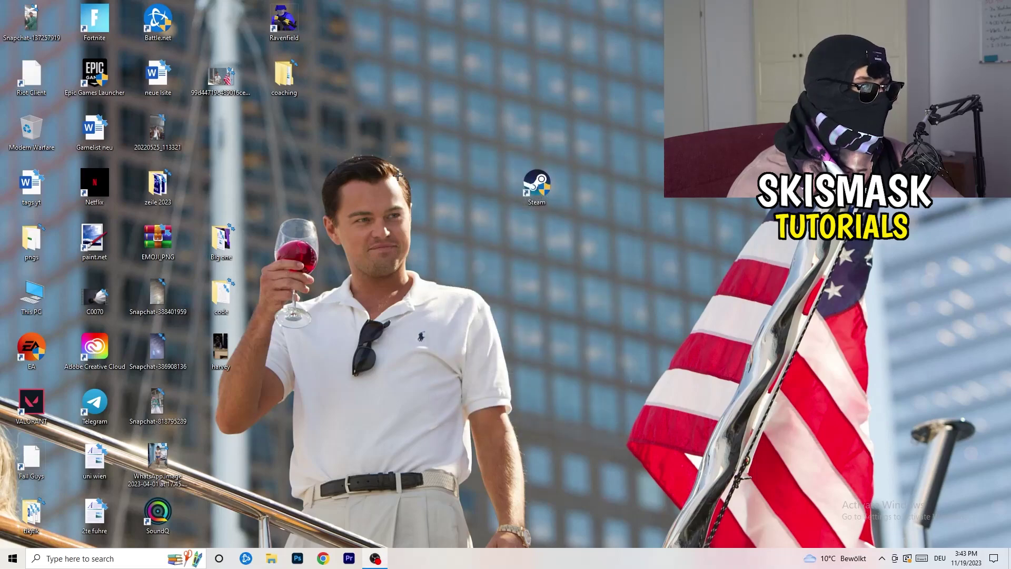
Return the Steam shortcut to its original place in the desktop icon grid, in the free slot of the fourth column.
left_click_drag(548, 193, 497, 197)
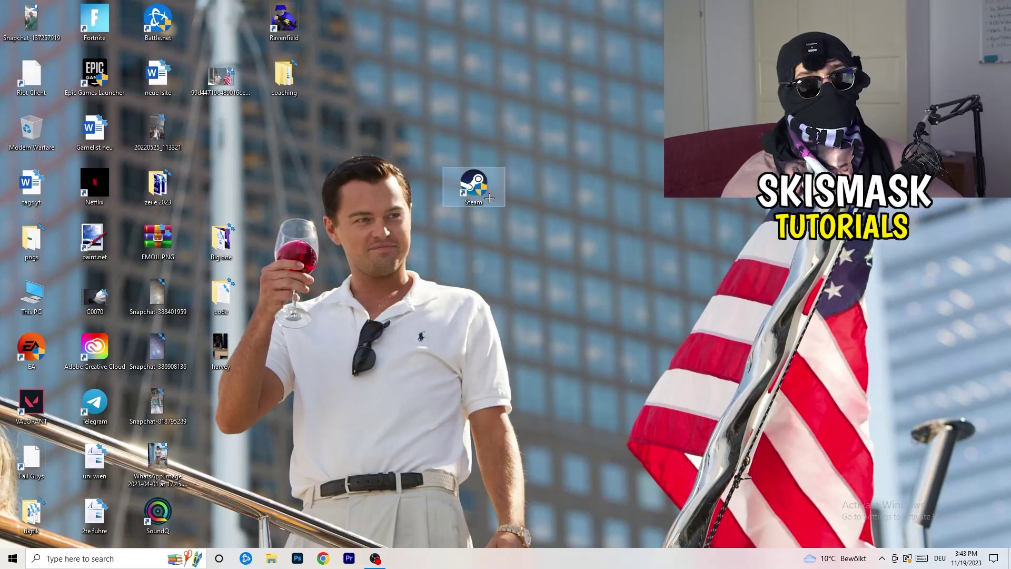
left_click_drag(481, 191, 607, 190)
left_click(603, 277)
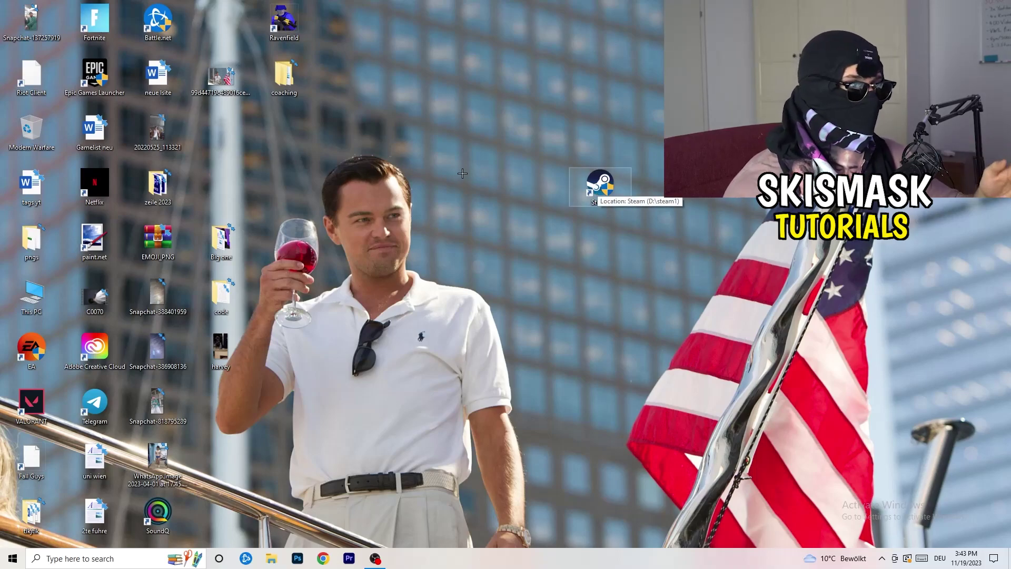
right_click(598, 184)
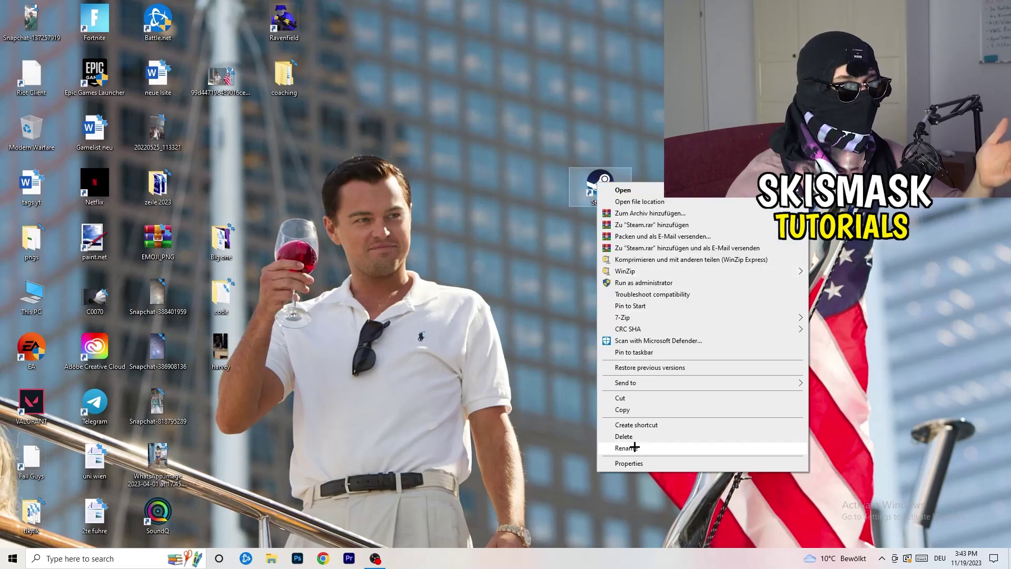
left_click(478, 224)
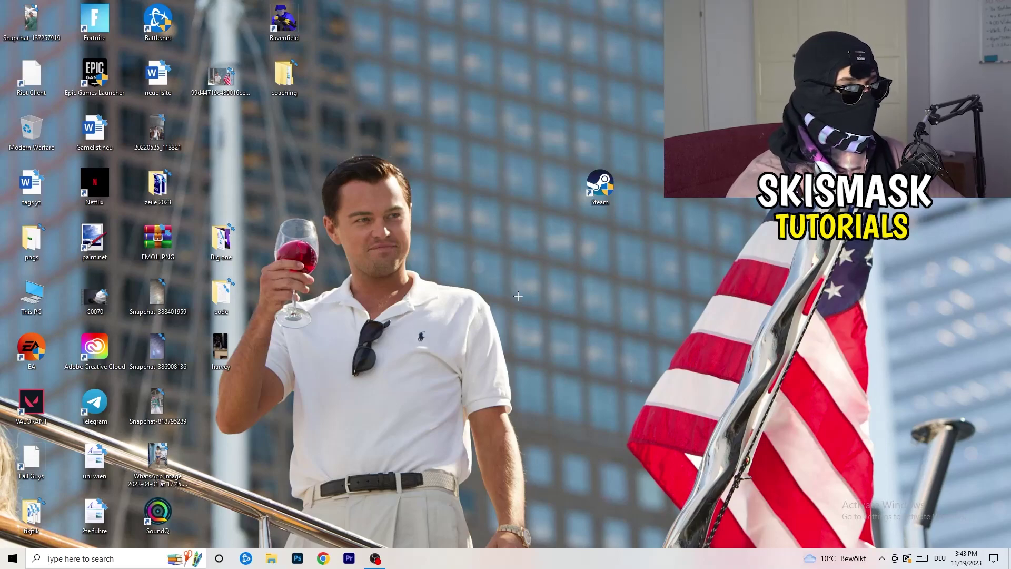
left_click_drag(600, 185, 220, 131)
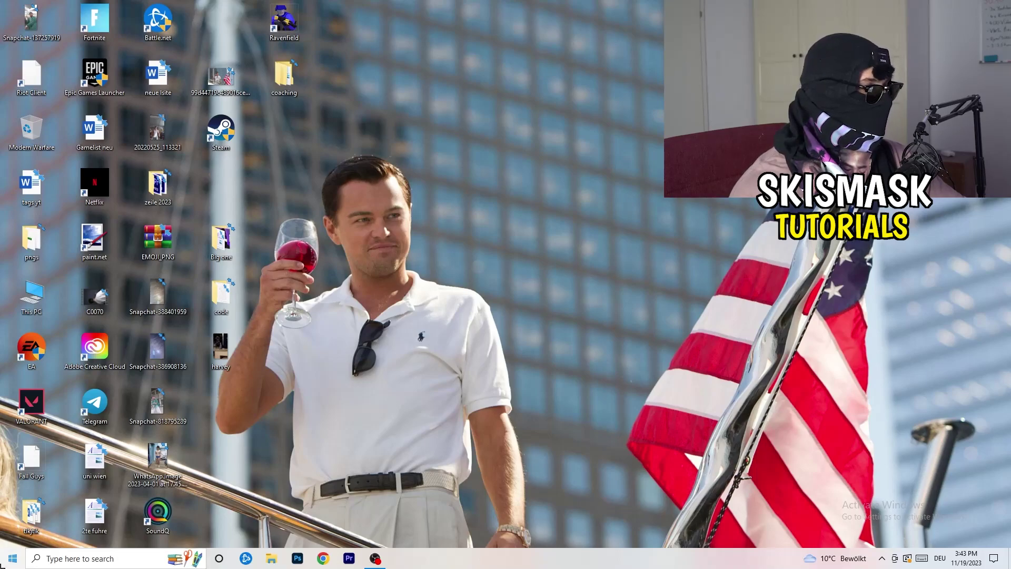
Open the Gaming section of Windows Settings and check whether Xbox Game Bar is enabled.
left_click(13, 559)
left_click(13, 509)
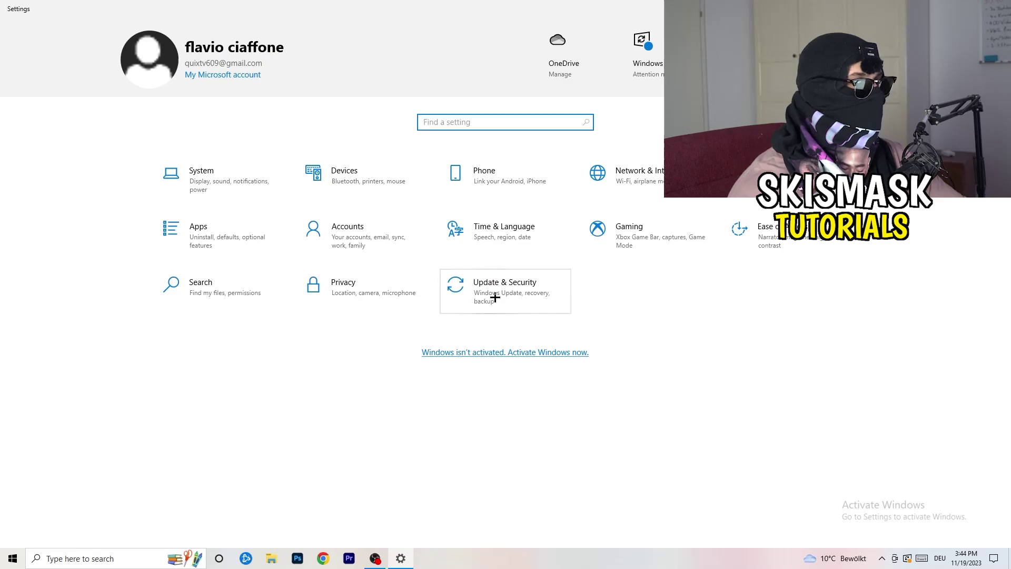
left_click(605, 230)
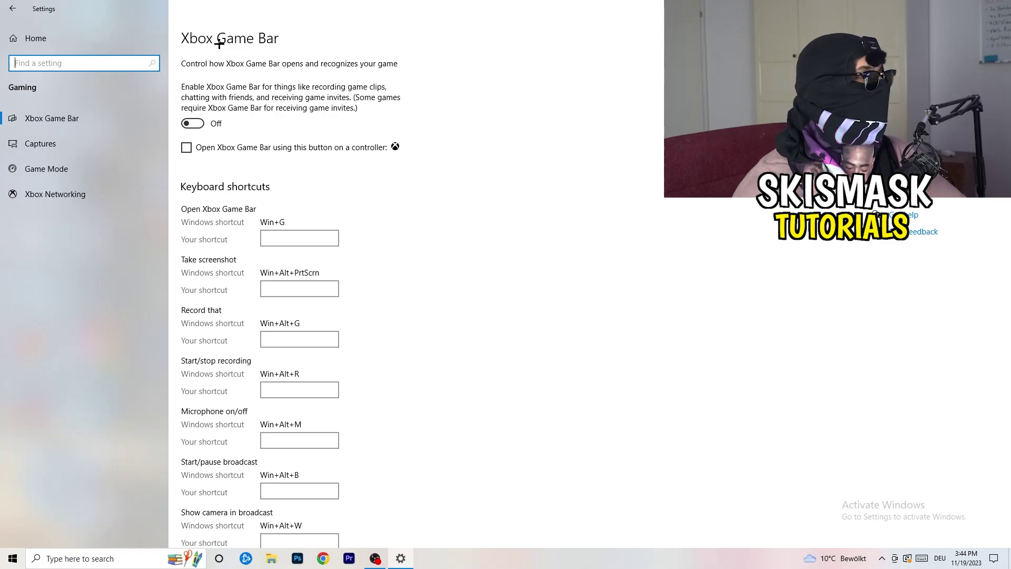
Review the background recording, audio and video options for game captures, and check the Game Mode setting.
left_click(97, 148)
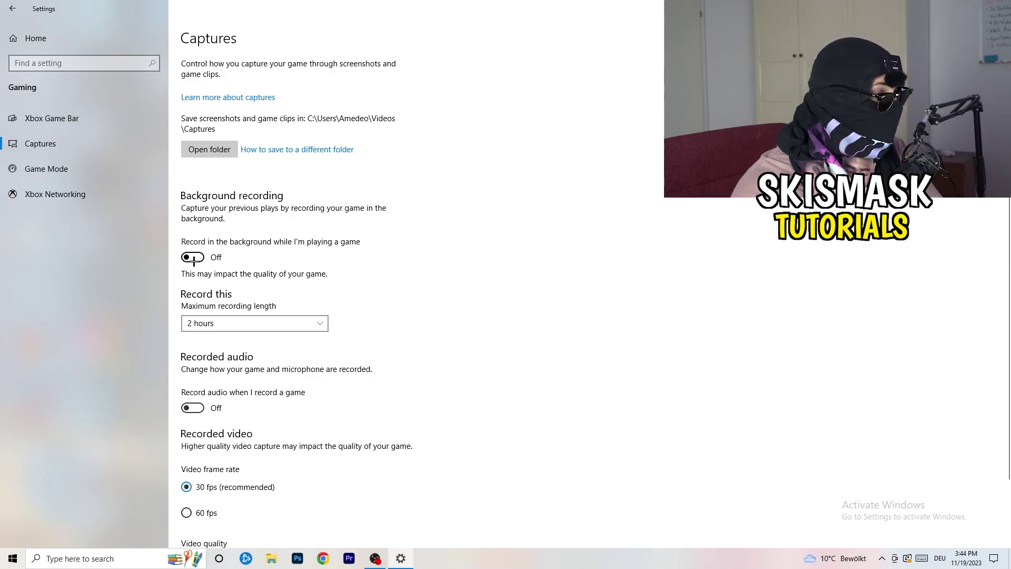
scroll(335, 312, "down", 1)
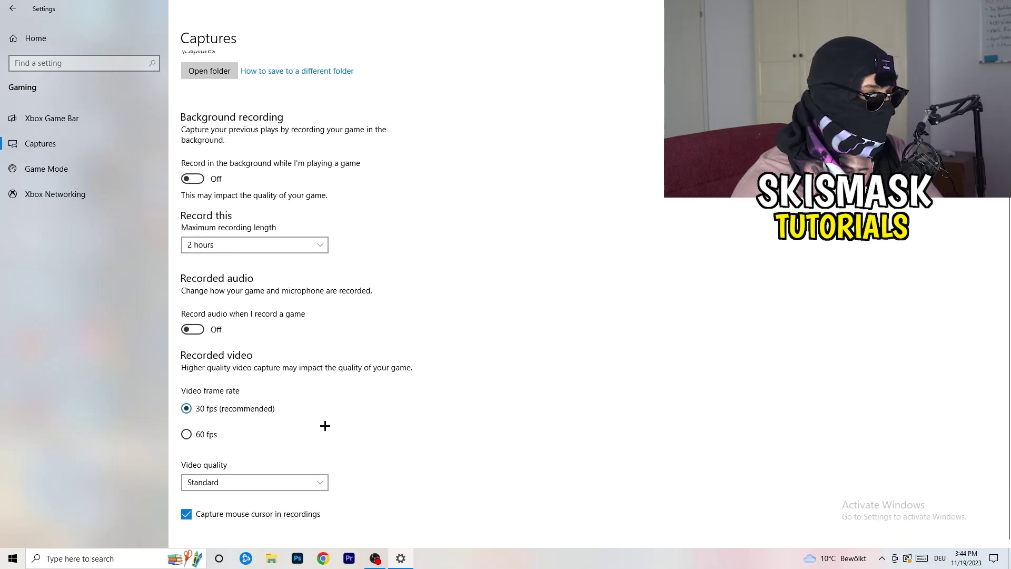
scroll(325, 425, "up", 1)
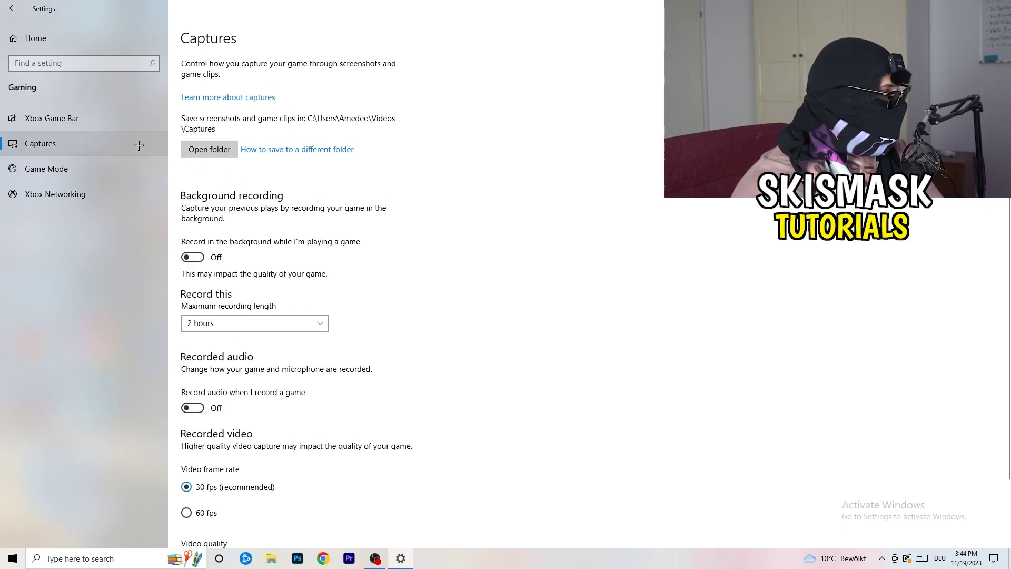
left_click(147, 169)
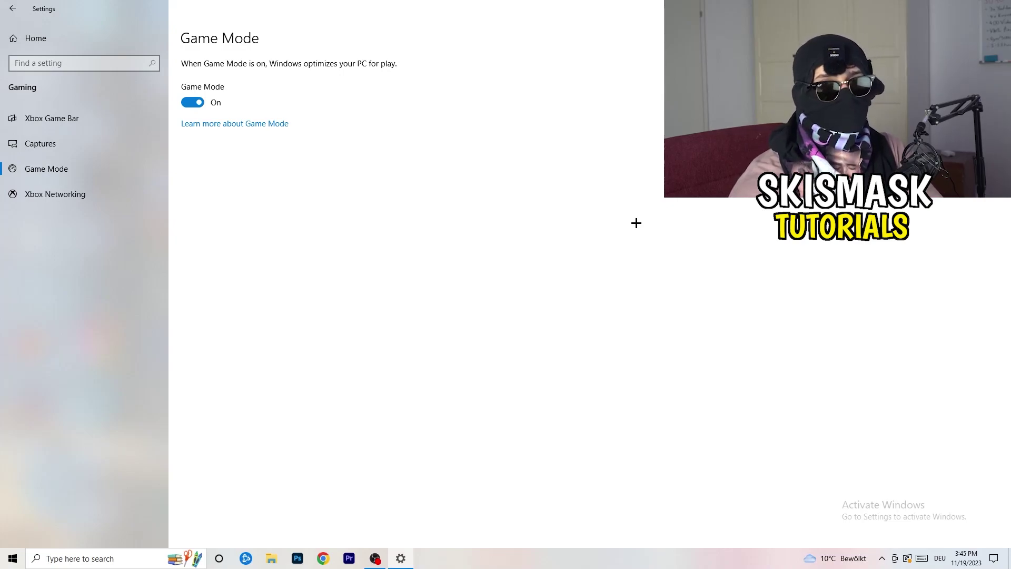
Go to Update & Security and check the Windows Update status for pending updates.
left_click(10, 7)
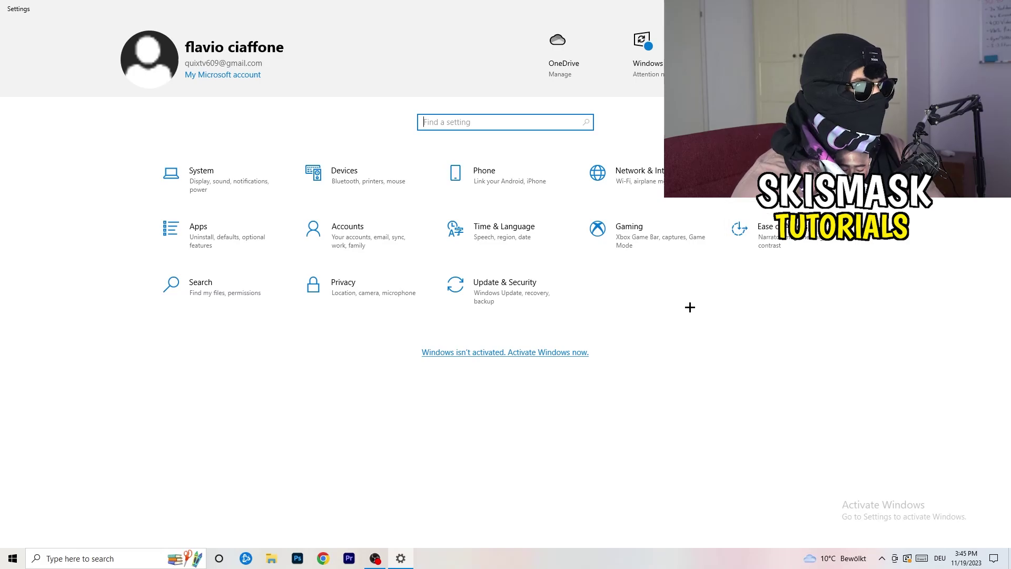
left_click(495, 289)
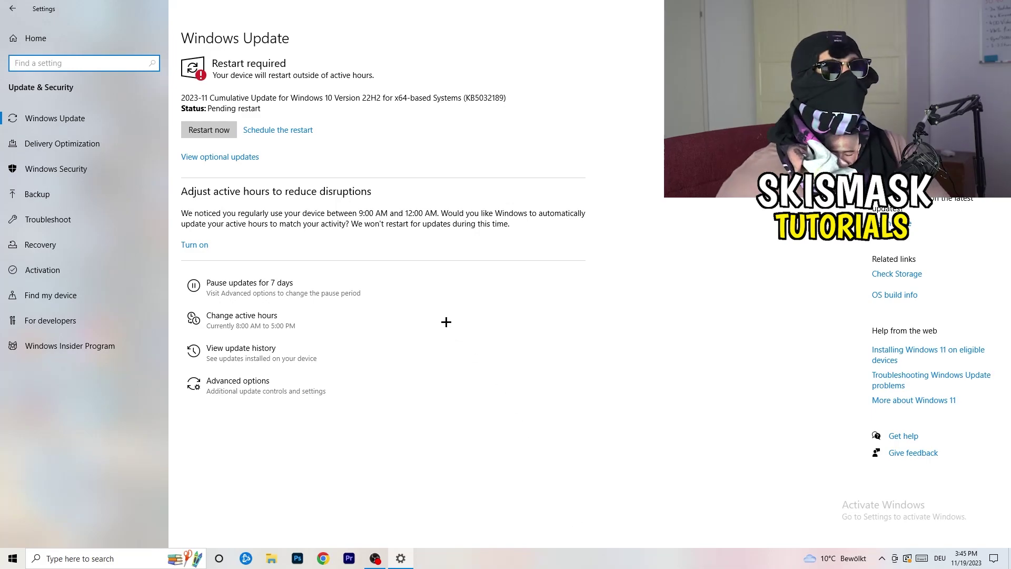
left_click(290, 70)
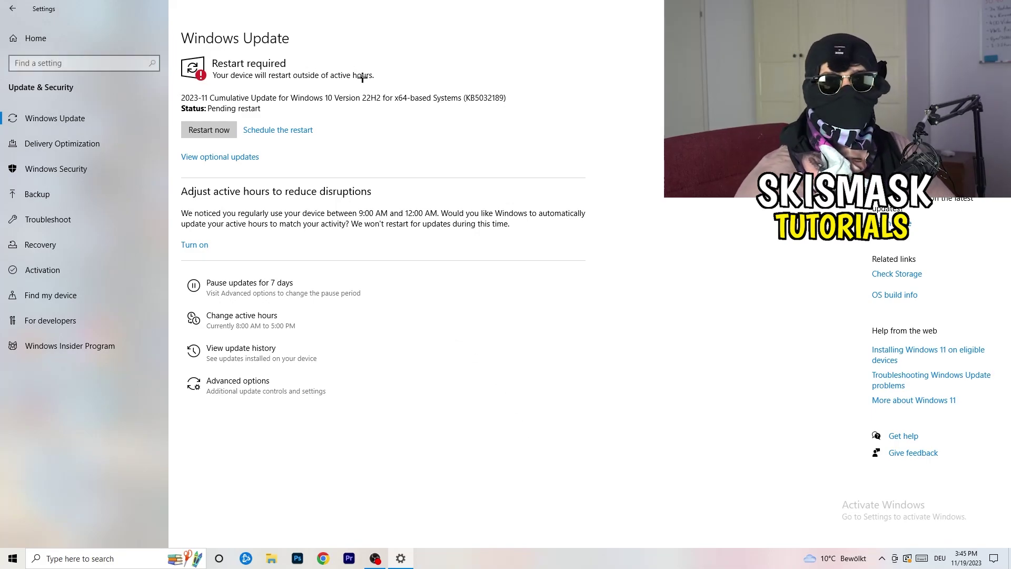